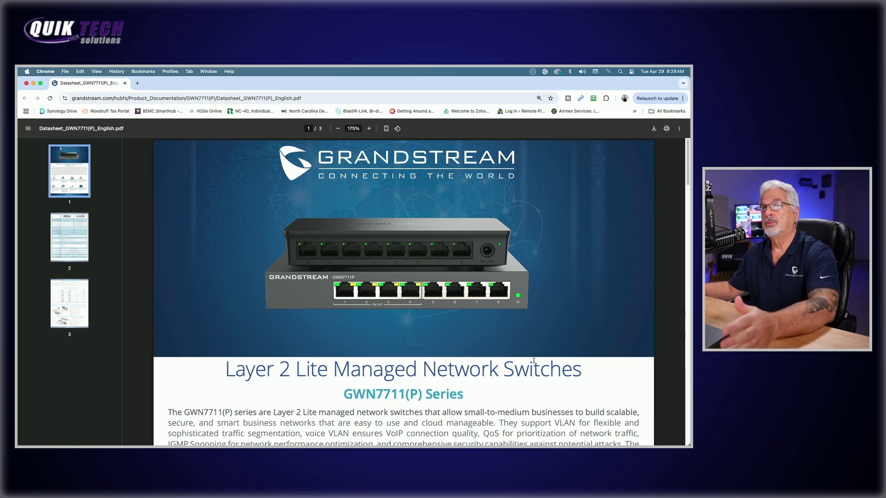
Scroll past the page 1 feature icons to the page 2 GWN7711 vs GWN7711P specification table.
scroll(533, 360, down, 5)
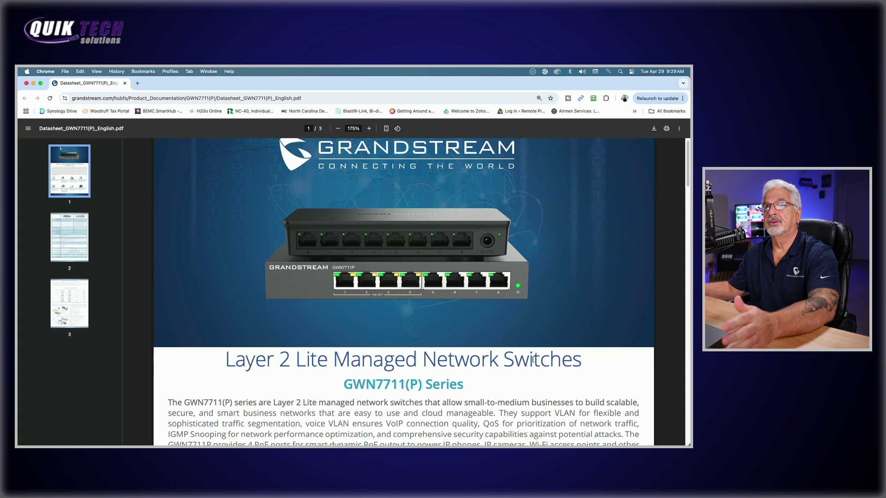
scroll(533, 359, down, 5)
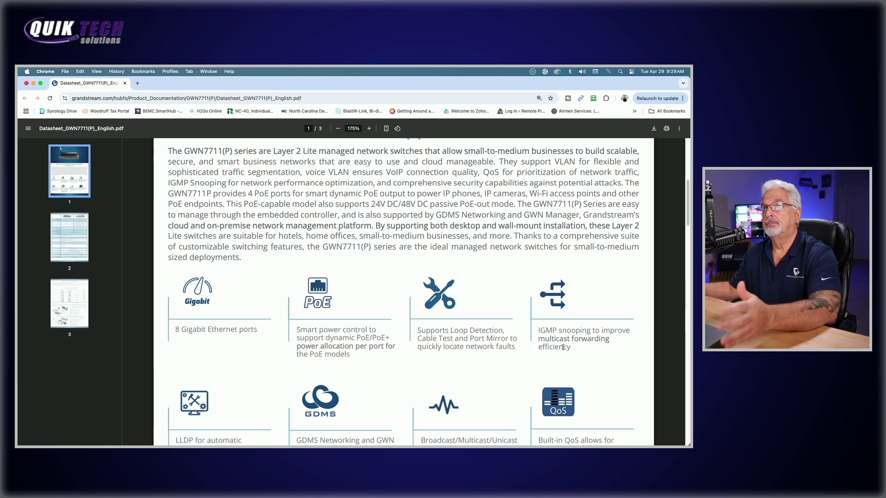
scroll(397, 355, down, 5)
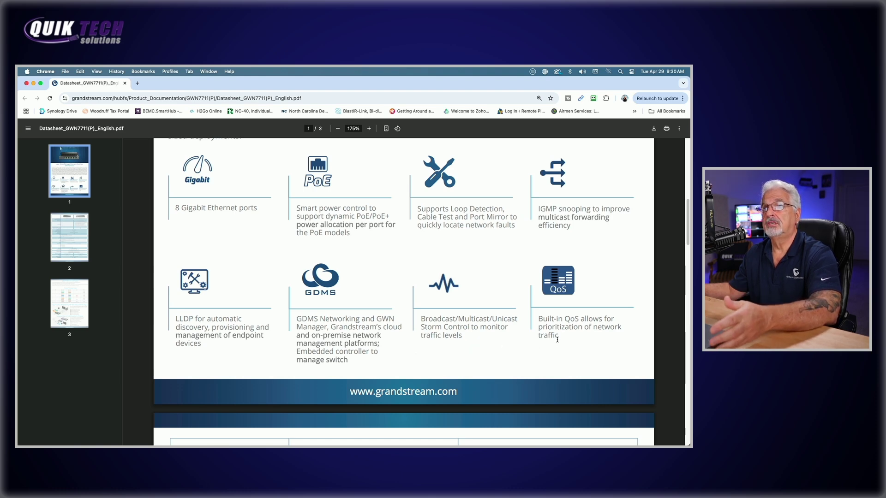
scroll(505, 320, down, 10)
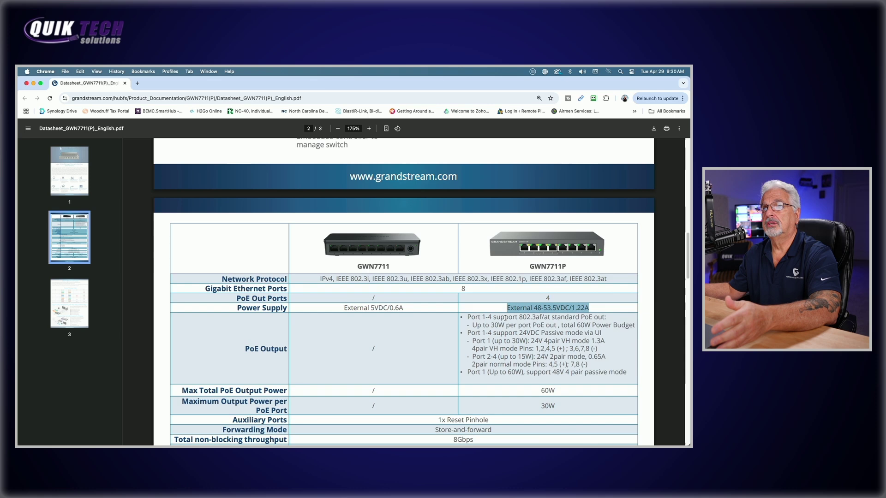
Scroll through the spec table rows to the Compliance row and the PoE & VLAN Feature heading.
scroll(504, 319, down, 2)
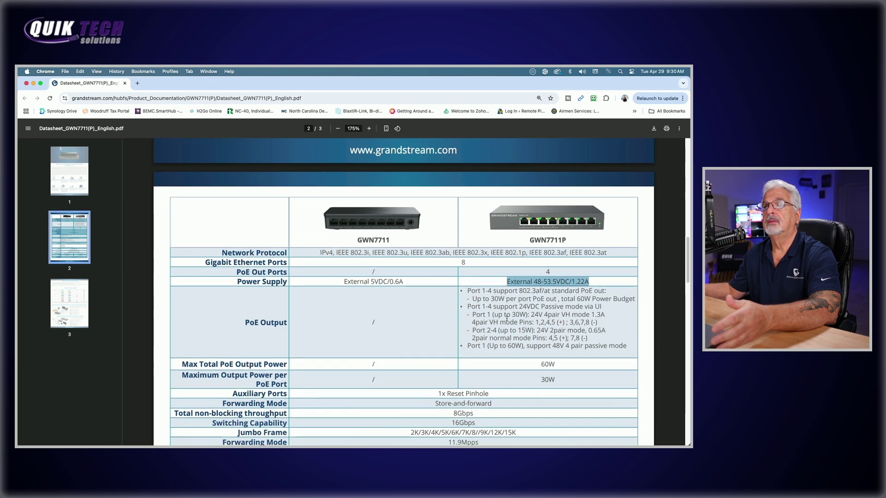
scroll(507, 318, down, 1)
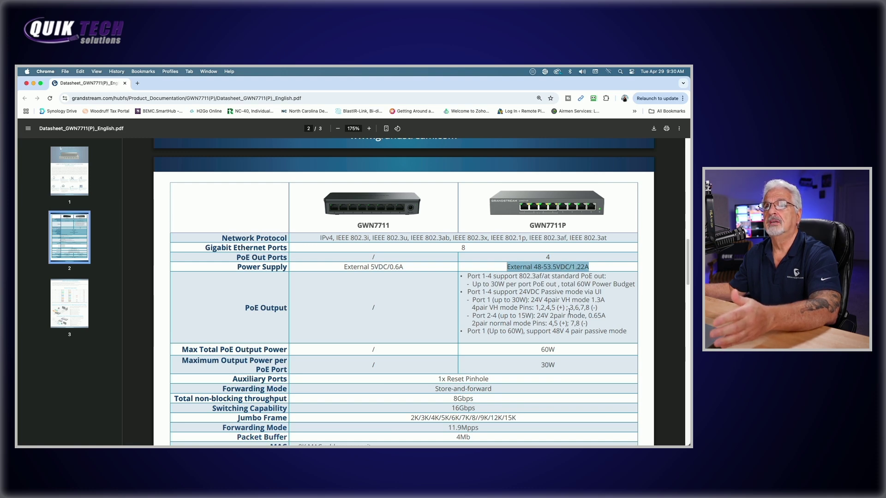
scroll(569, 312, down, 2)
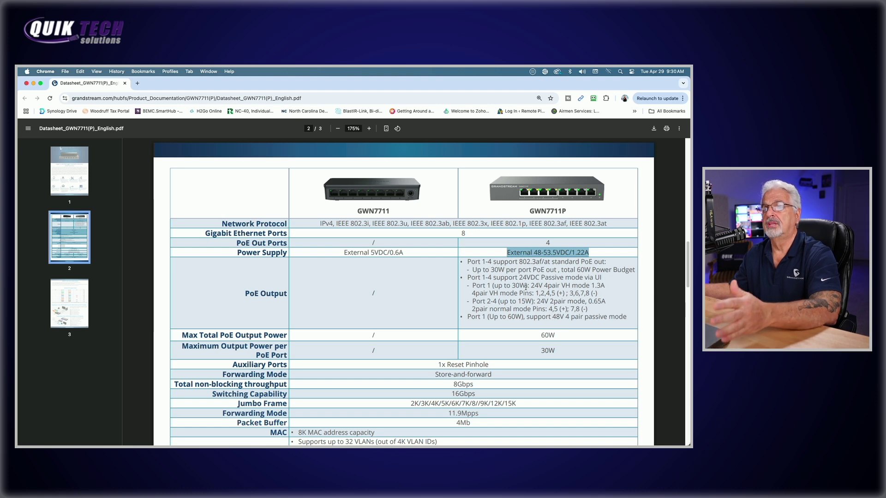
scroll(528, 301, down, 6)
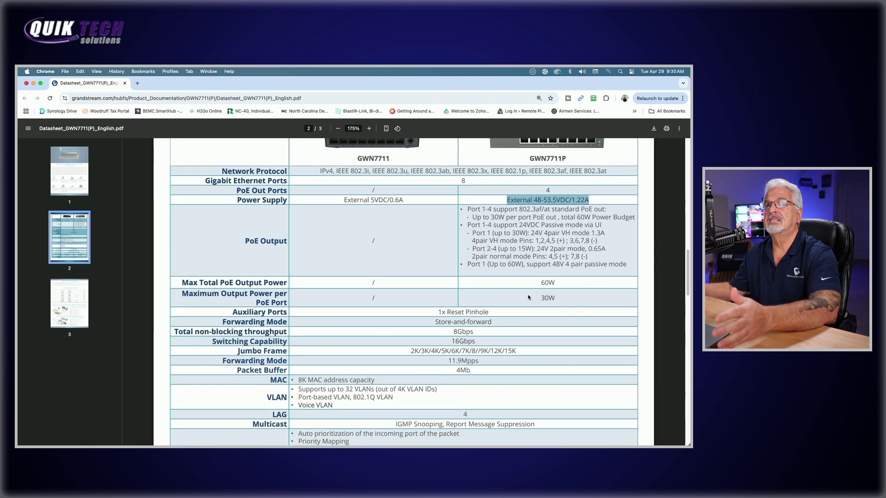
scroll(527, 293, down, 1)
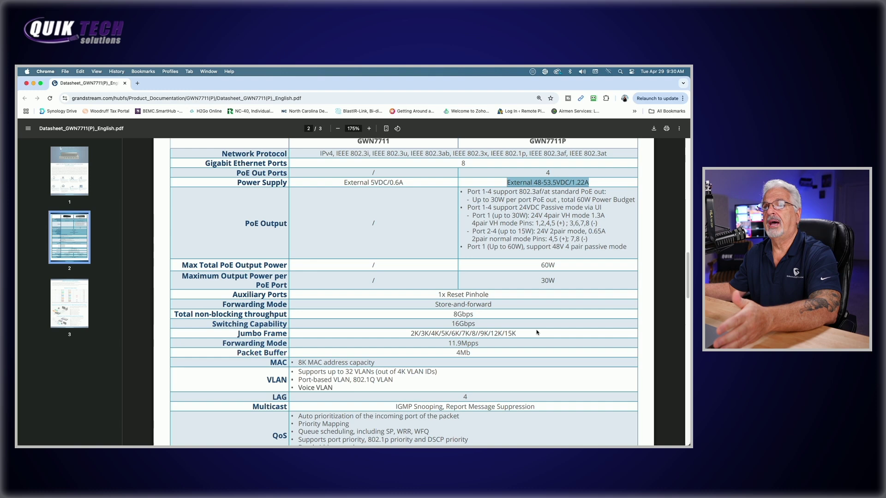
scroll(536, 332, down, 4)
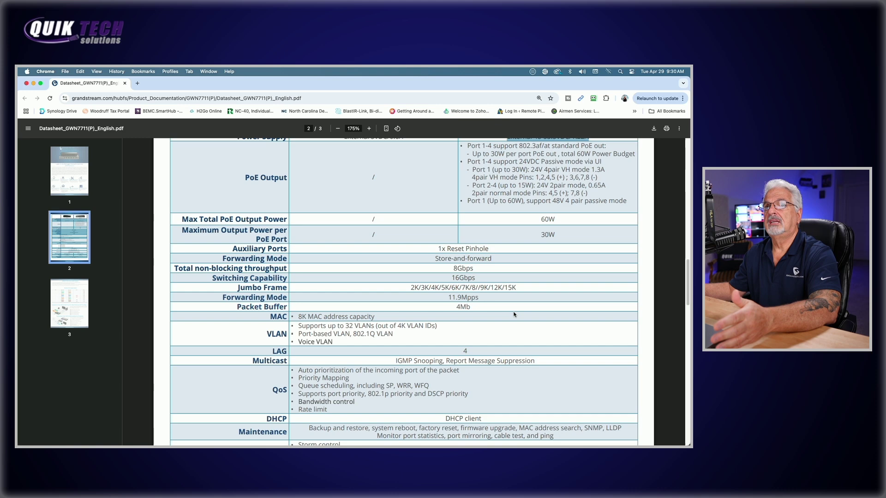
scroll(530, 313, down, 2)
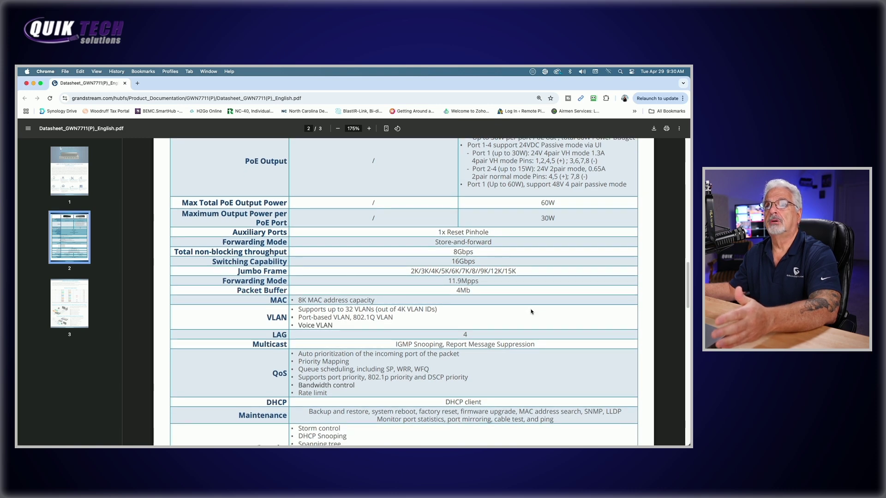
scroll(531, 312, down, 1)
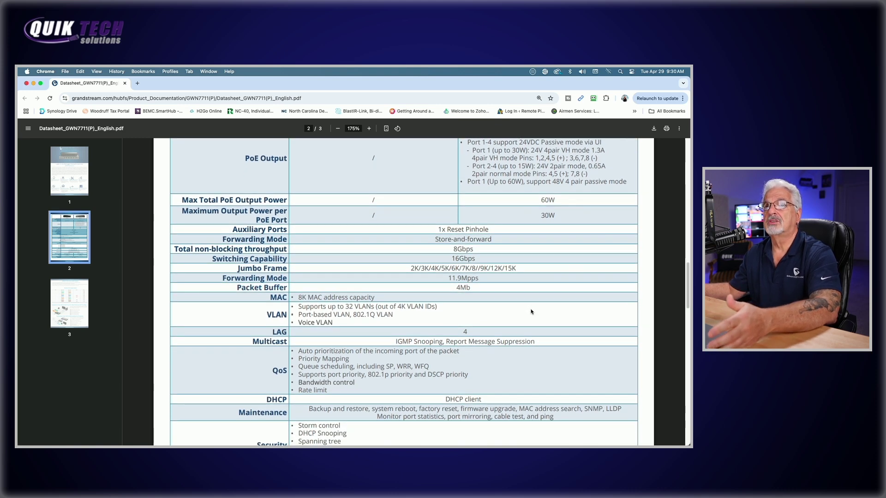
scroll(530, 312, down, 5)
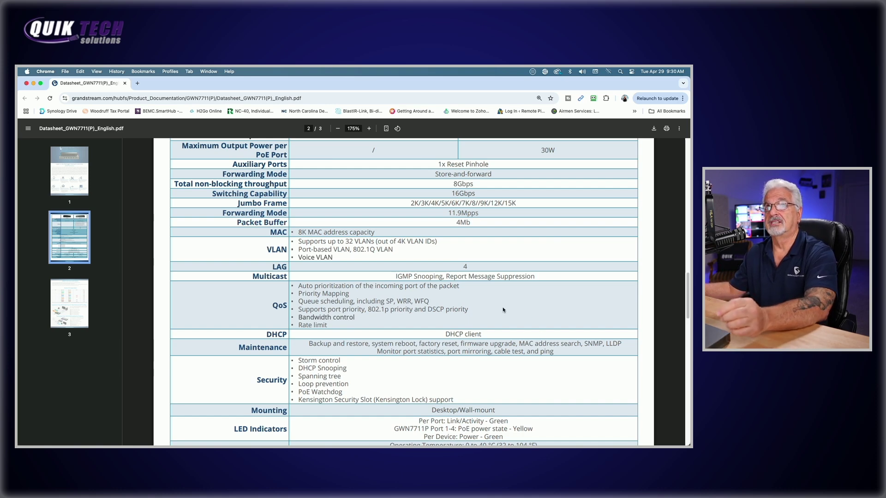
scroll(503, 306, down, 3)
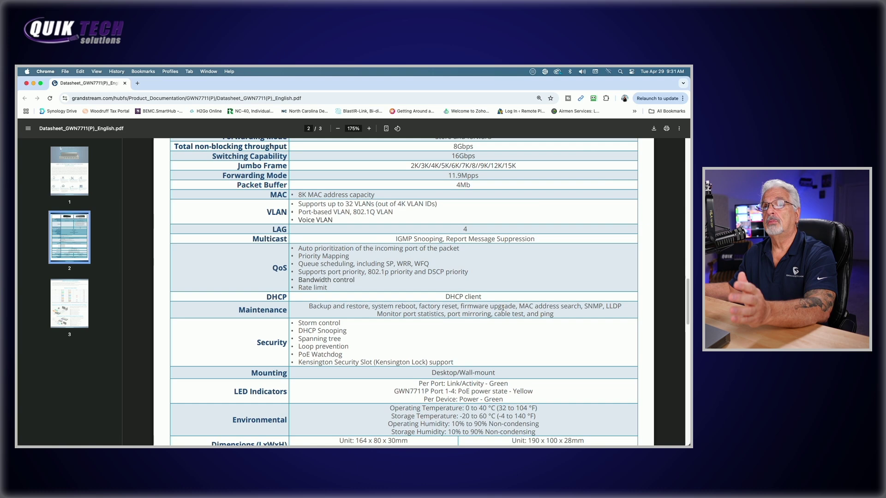
scroll(502, 306, down, 2)
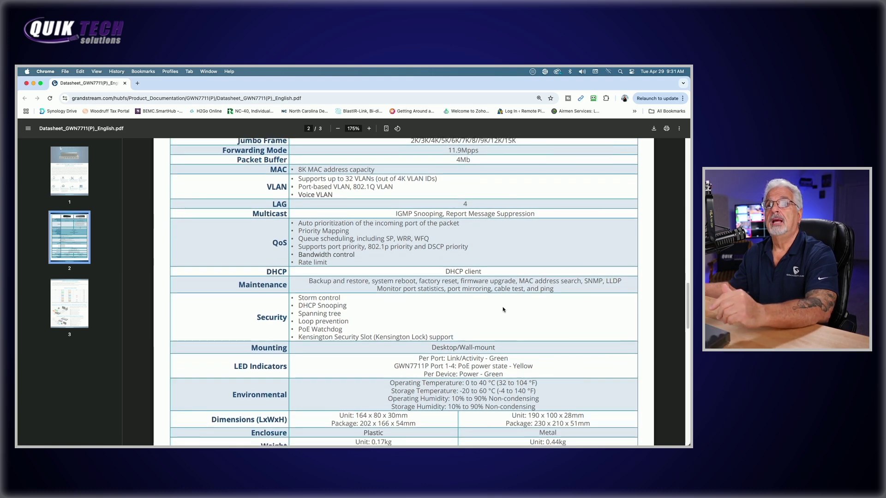
scroll(503, 308, down, 1)
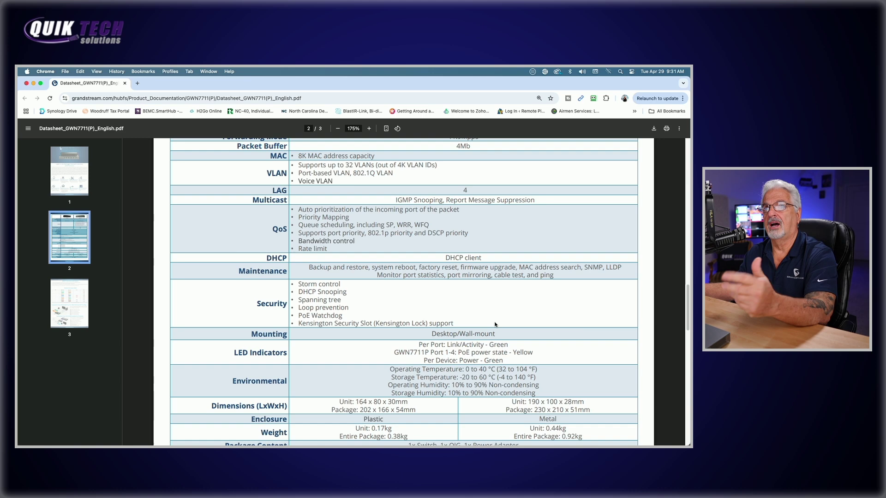
scroll(495, 324, down, 1)
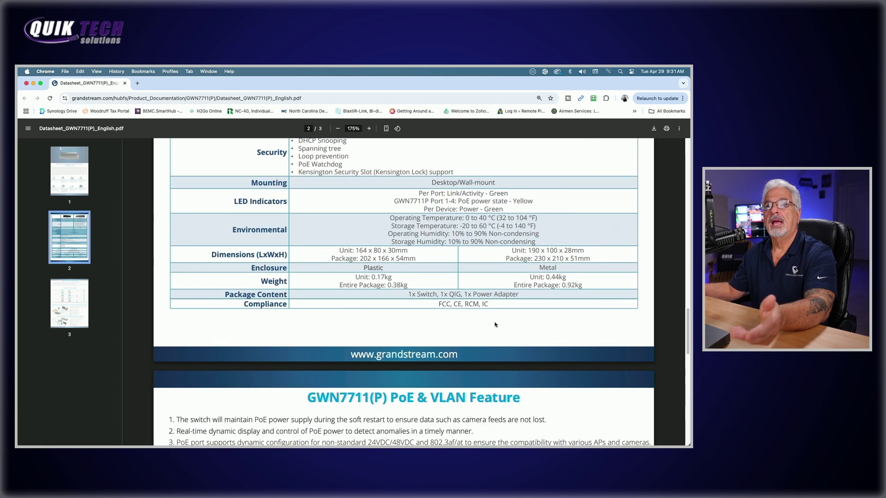
scroll(495, 325, up, 3)
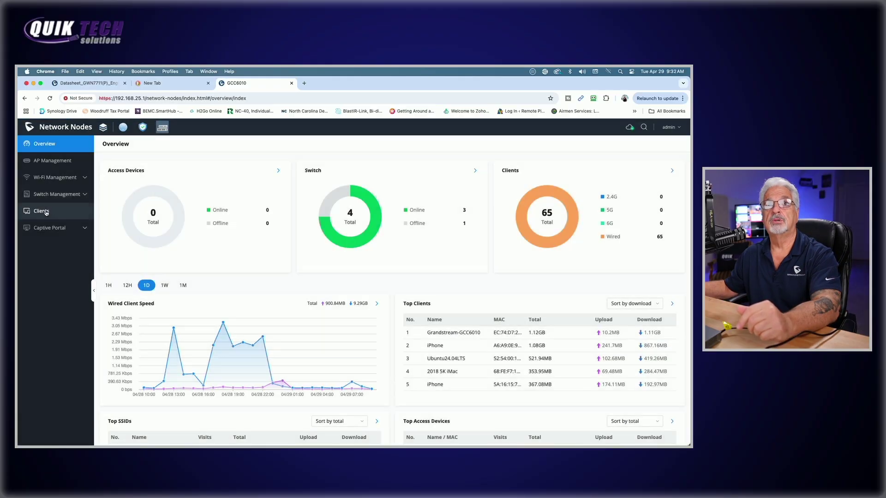
Open the GCC6010 Clients list and pick the GWN7711P wired client at 192.168.25.111.
click(45, 210)
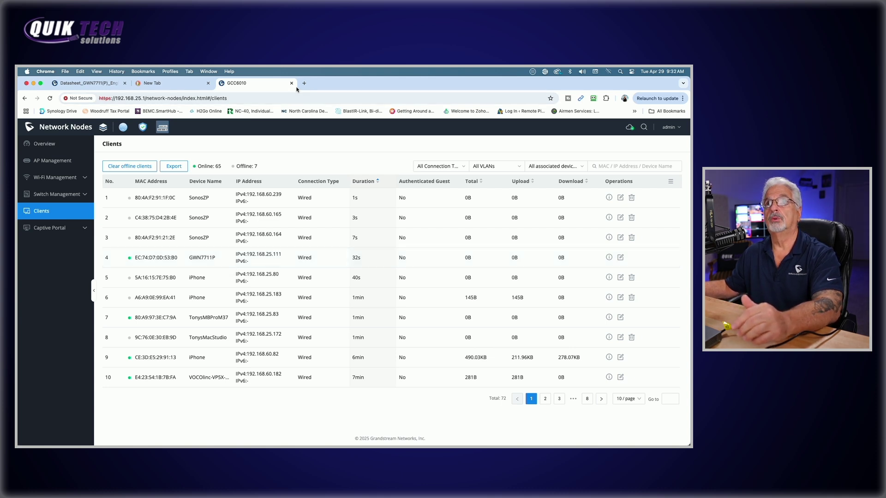
click(109, 93)
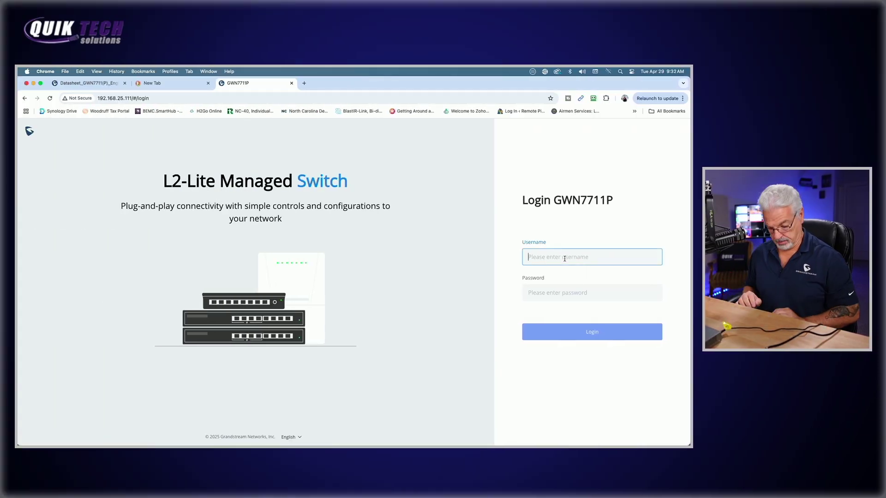
Log in to the GWN7711P as admin, then enter and confirm a new admin password.
text(admin)
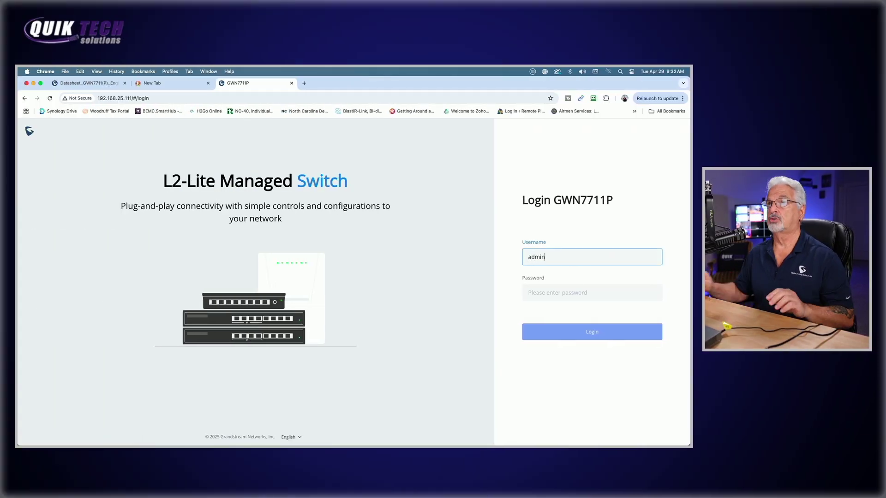
click(592, 293)
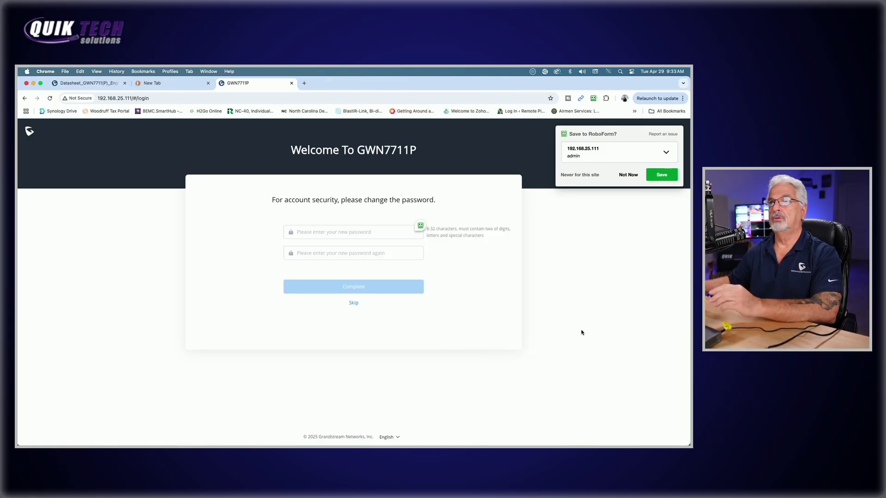
click(626, 175)
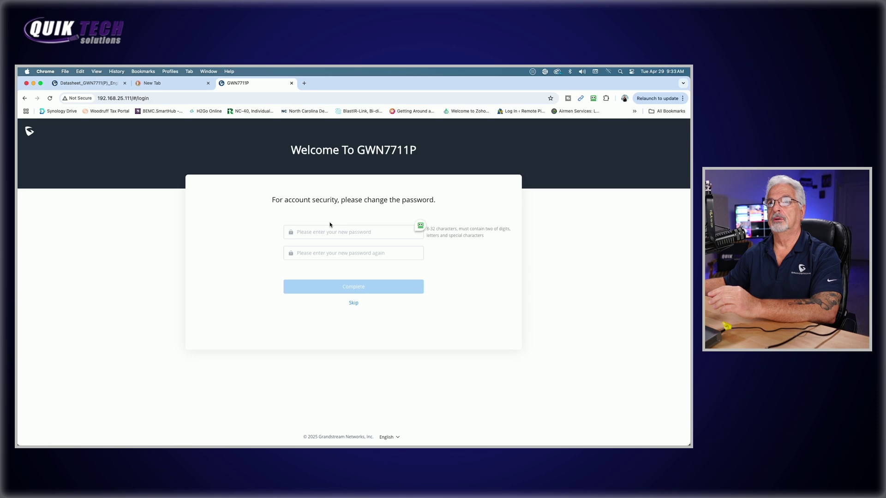
click(319, 232)
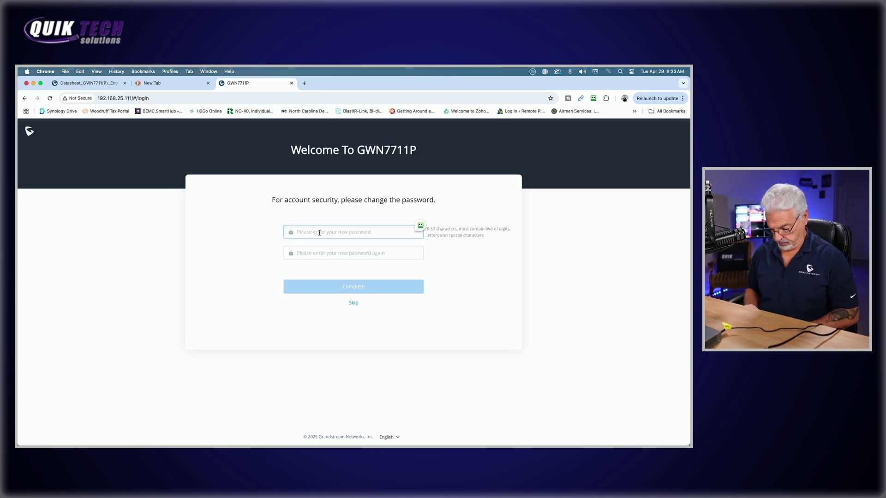
text(••)
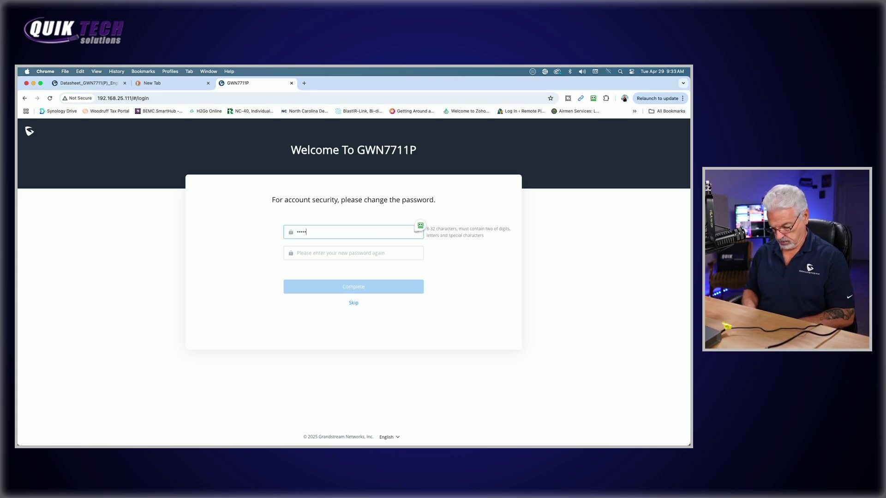
click(323, 253)
text(•••••)
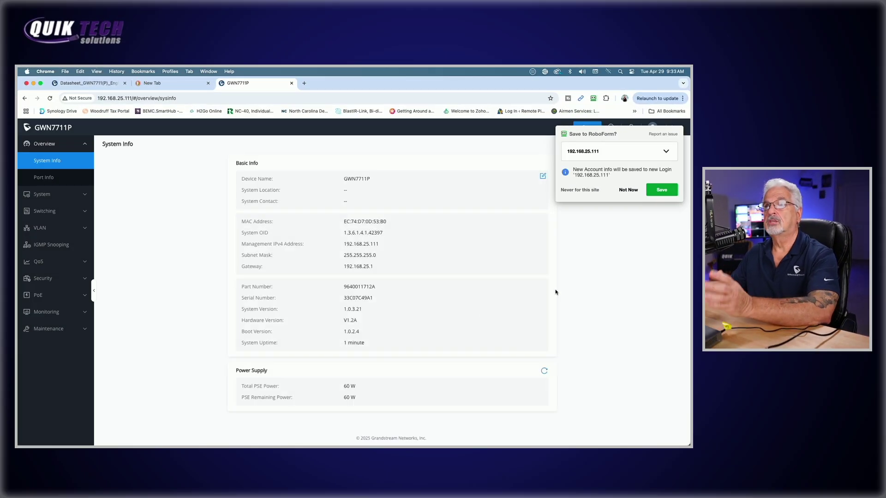
Dismiss the RoboForm prompt and view Overview > Port Info for port GE1 and its PoE.
click(628, 189)
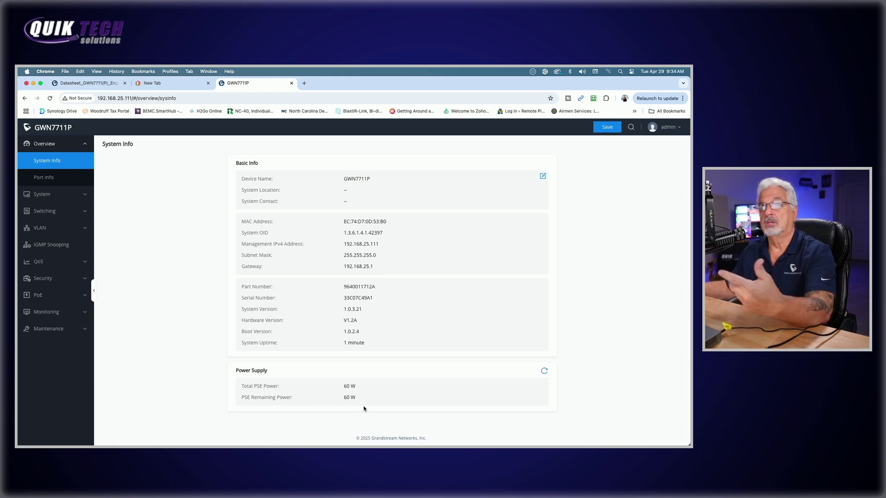
click(39, 196)
click(46, 180)
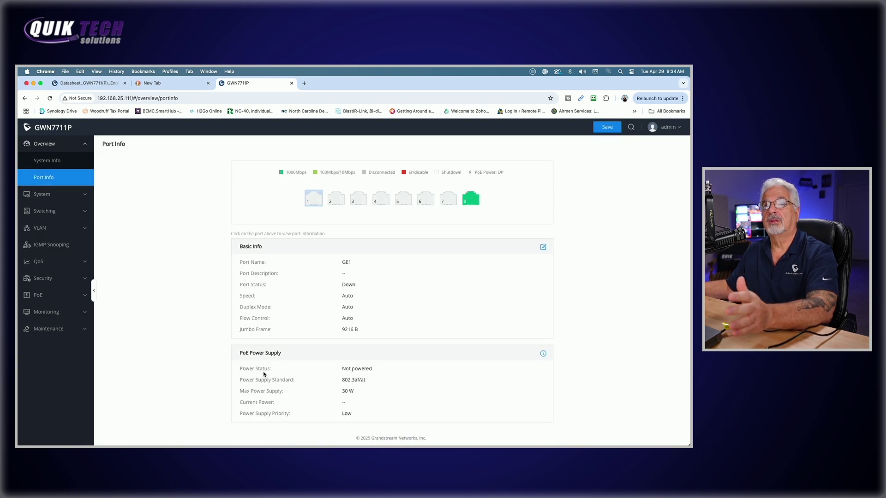
View System > IP Settings and Management Platform, then Switching > Port Settings.
click(43, 194)
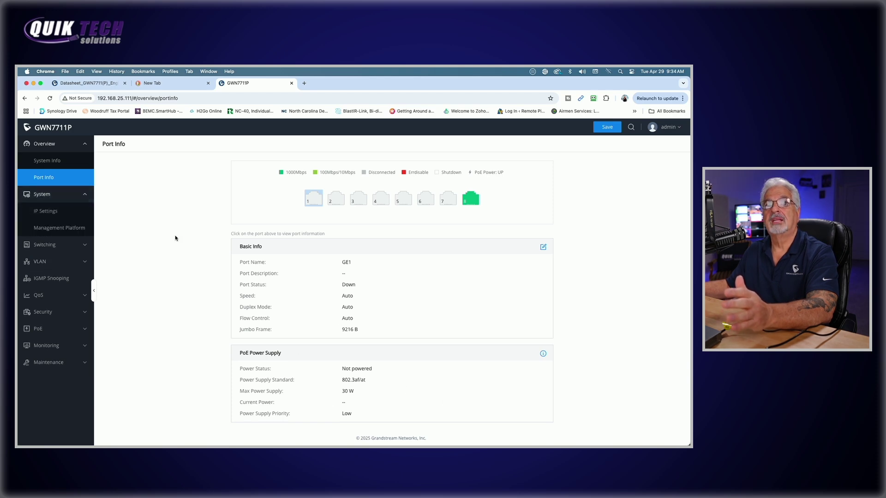
click(56, 212)
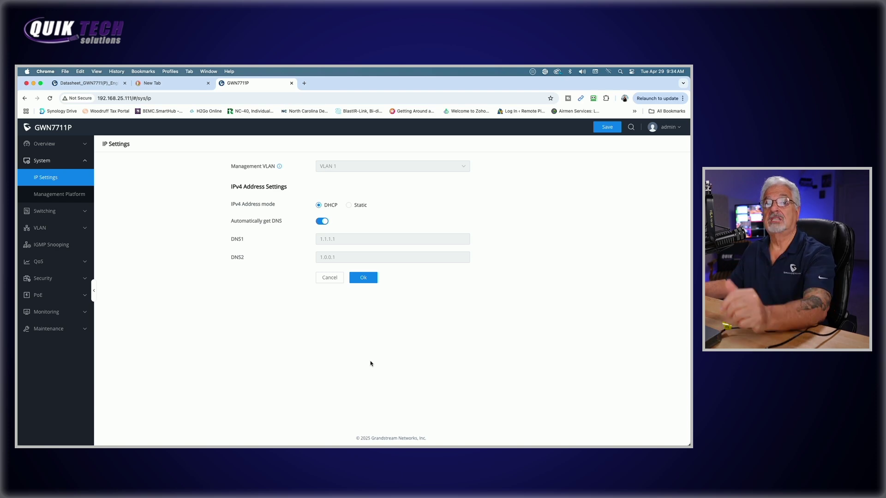
click(70, 194)
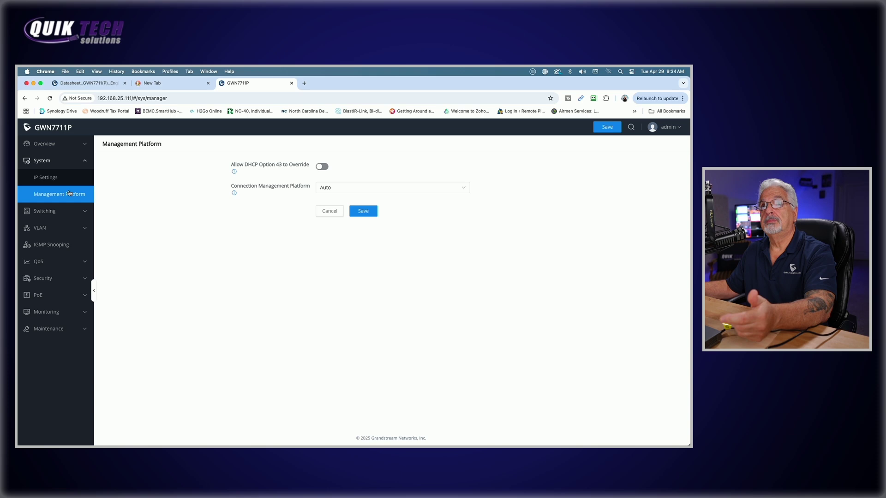
click(45, 211)
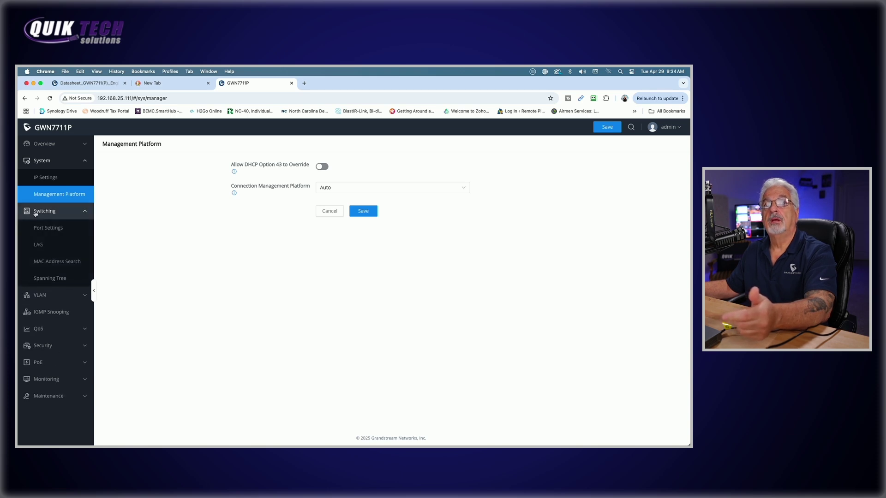
click(48, 228)
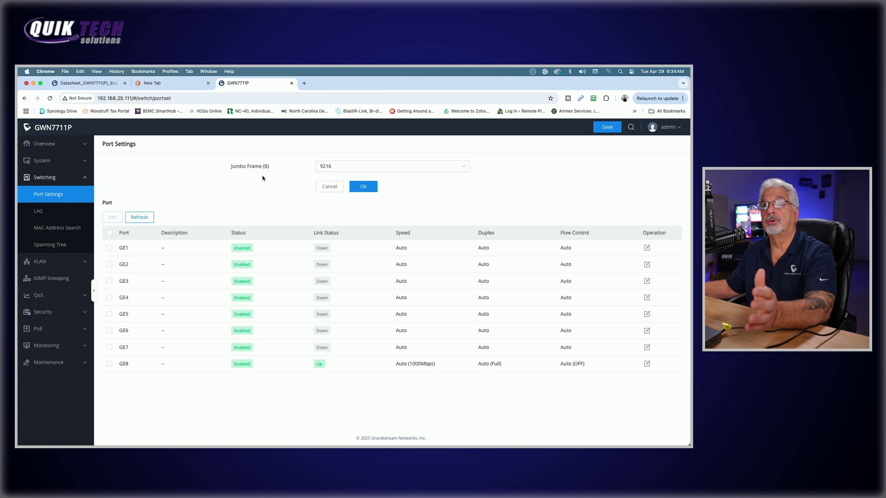
Check the Jumbo Frame size list unchanged, then view the LAG, MAC Address Search and Spanning Tree pages.
click(452, 166)
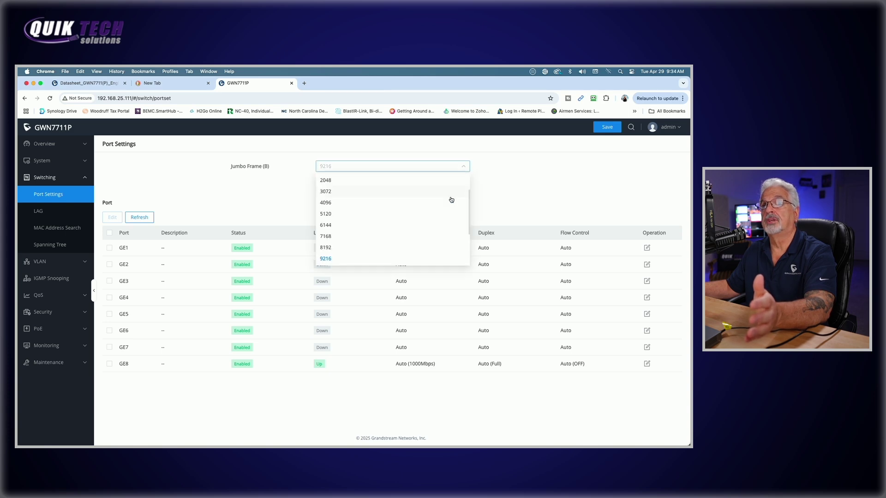
scroll(438, 226, down, 2)
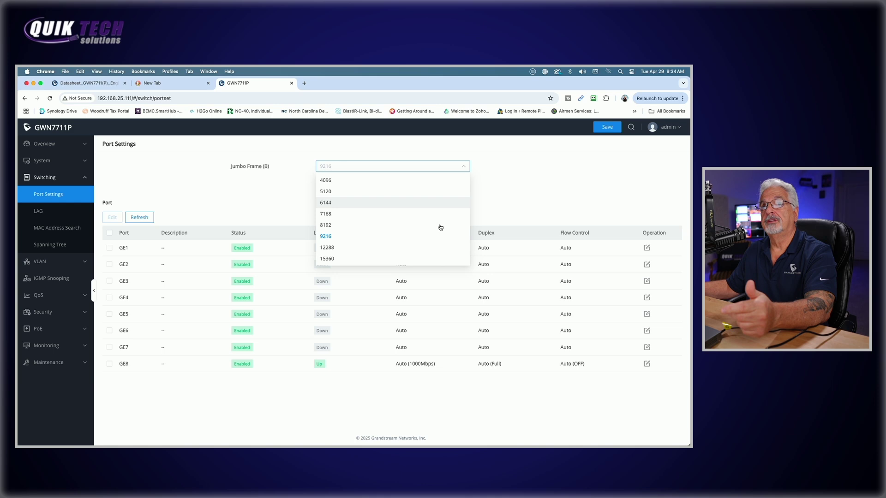
click(526, 192)
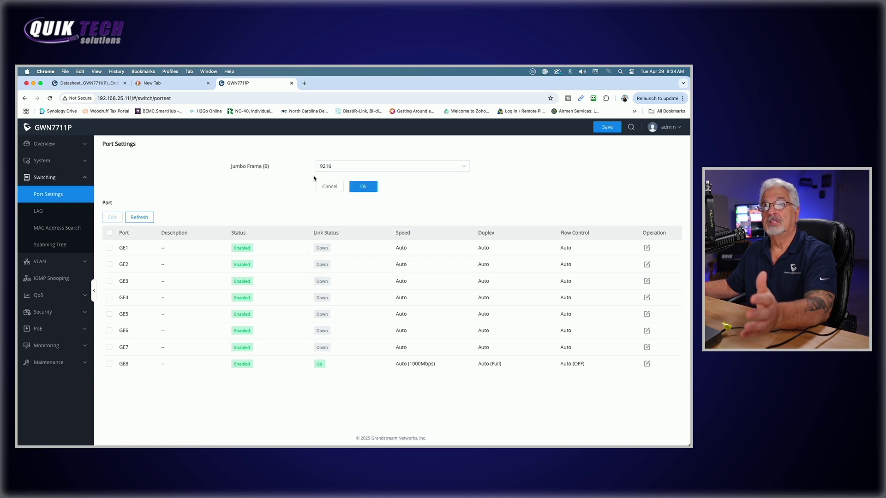
click(67, 210)
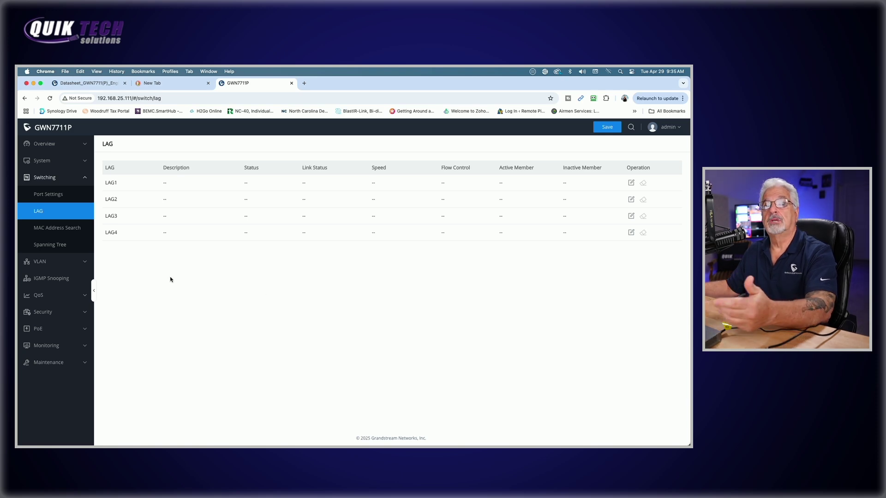
click(55, 229)
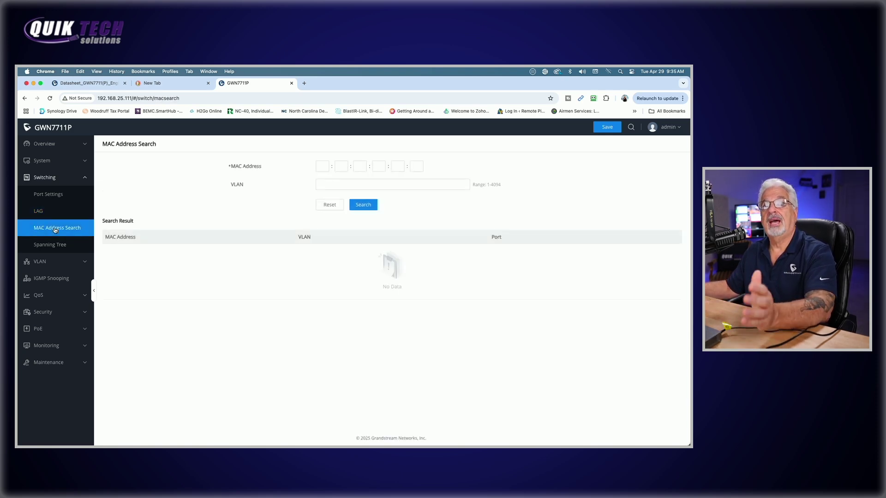
click(59, 245)
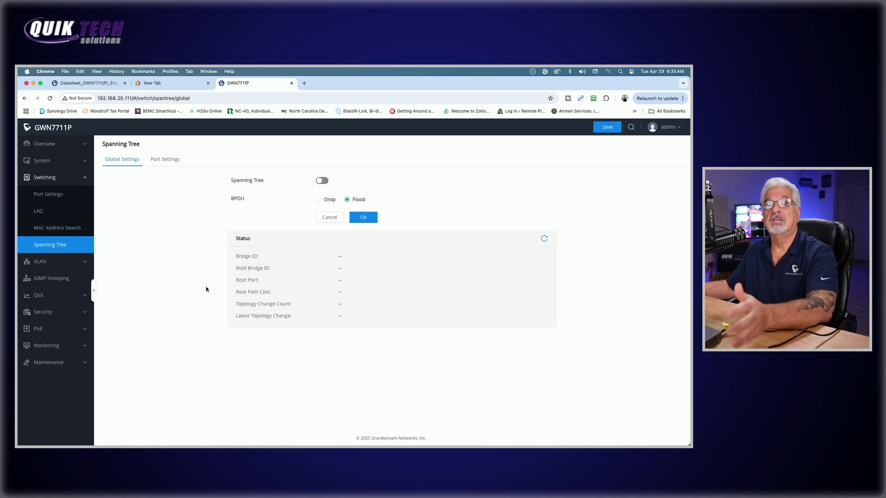
click(51, 177)
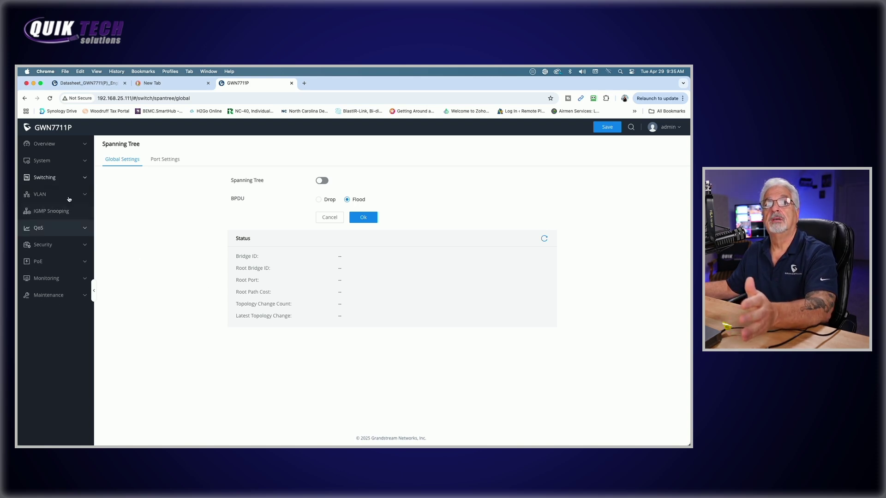
Expand VLAN, view the Port VLAN table, then the empty 802.1Q VLAN page.
click(44, 196)
click(46, 211)
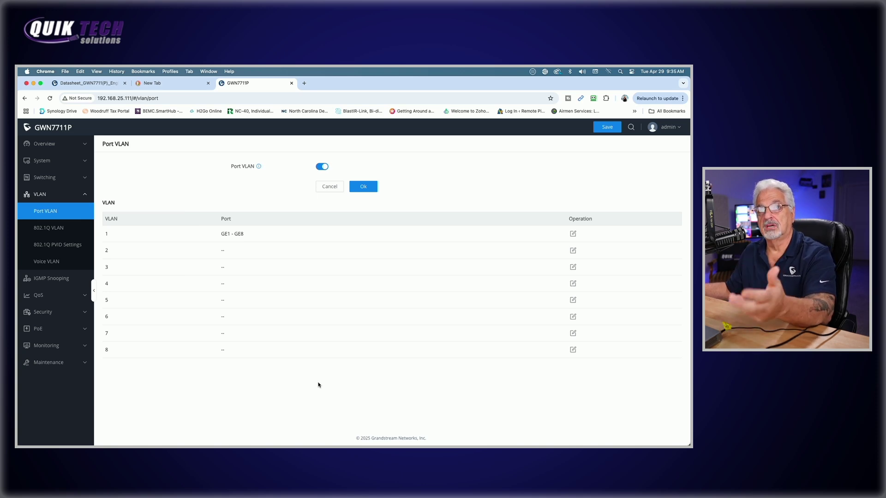
click(48, 227)
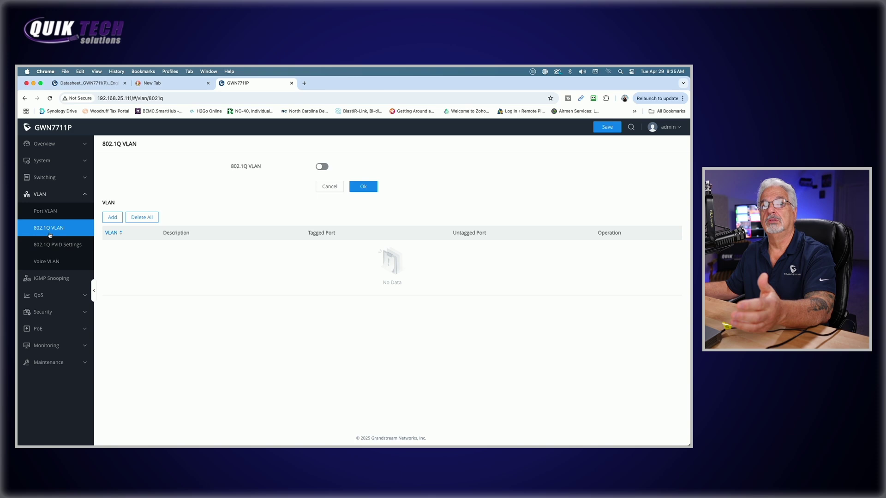
Switch on 802.1Q VLAN and confirm the change.
click(323, 167)
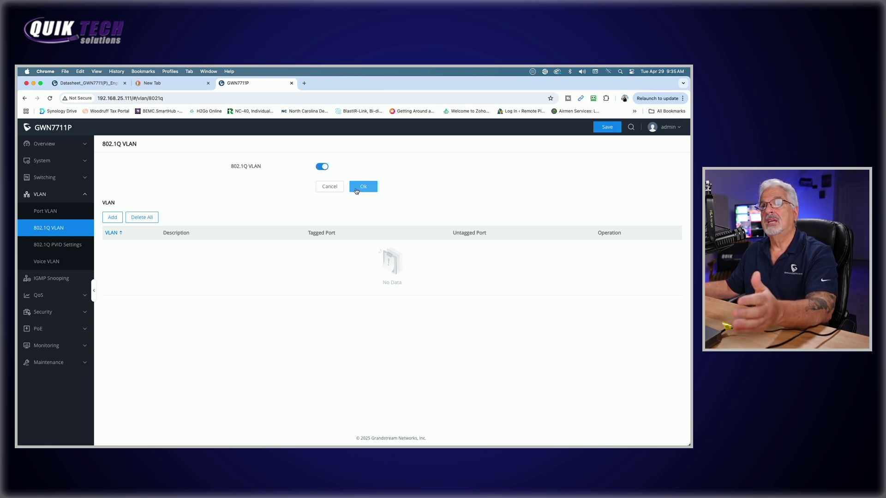
click(364, 188)
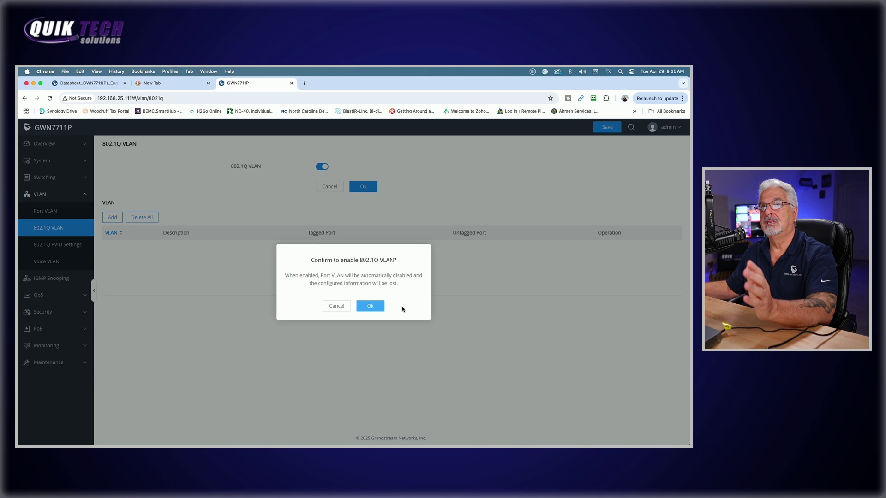
click(370, 304)
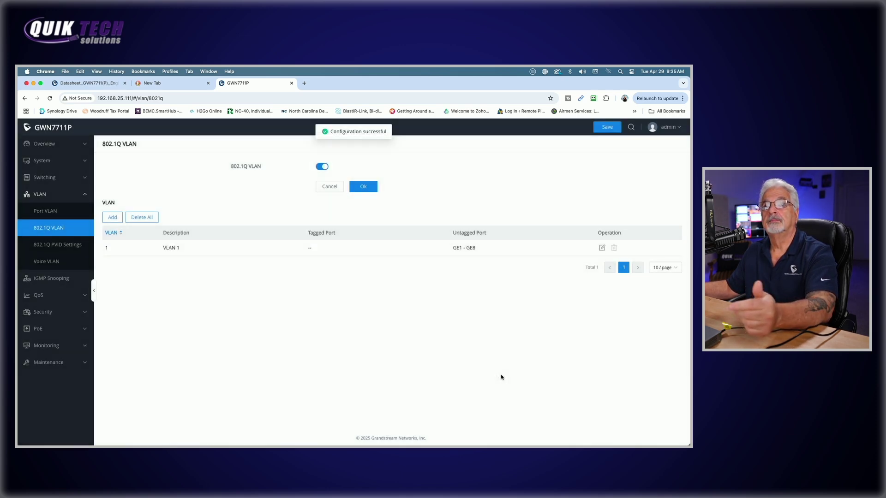
Start adding a VLAN then cancel it, check Port VLAN, and return to the 802.1Q VLAN list.
click(111, 219)
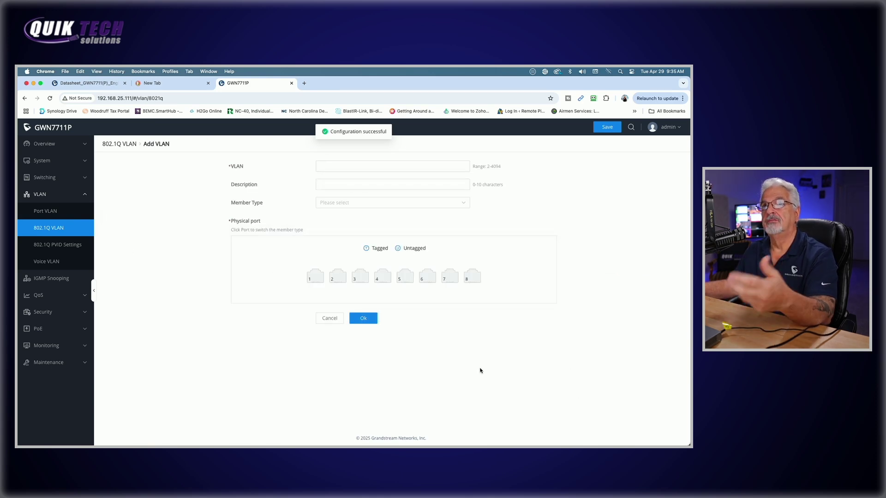
click(338, 168)
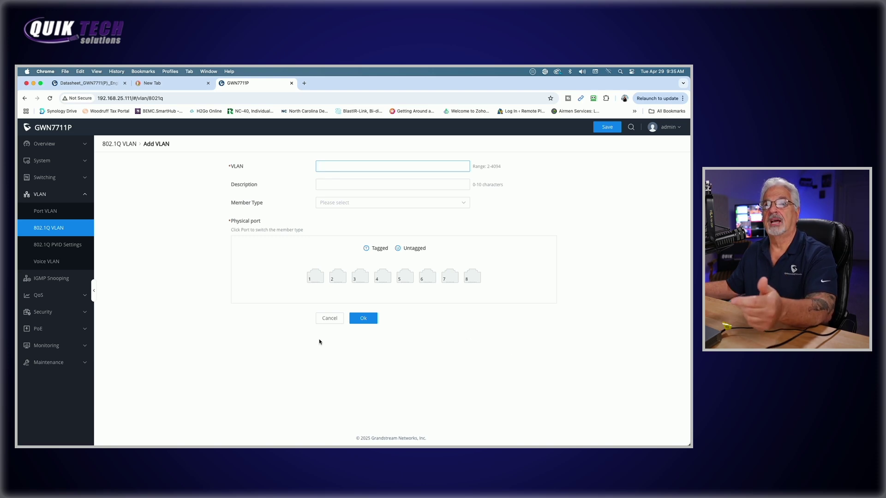
click(329, 320)
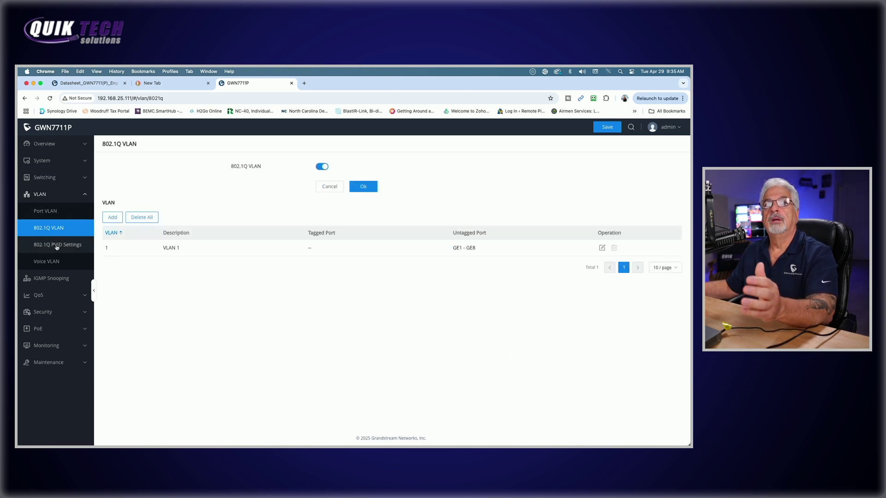
click(50, 213)
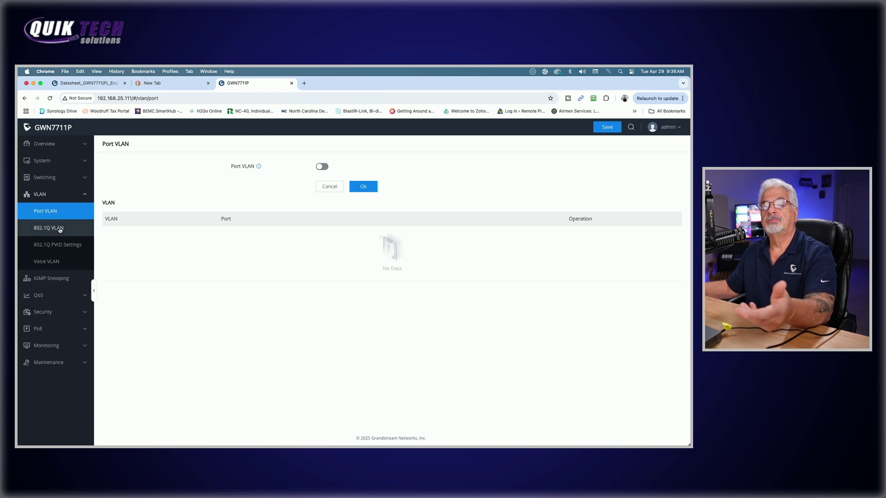
click(59, 230)
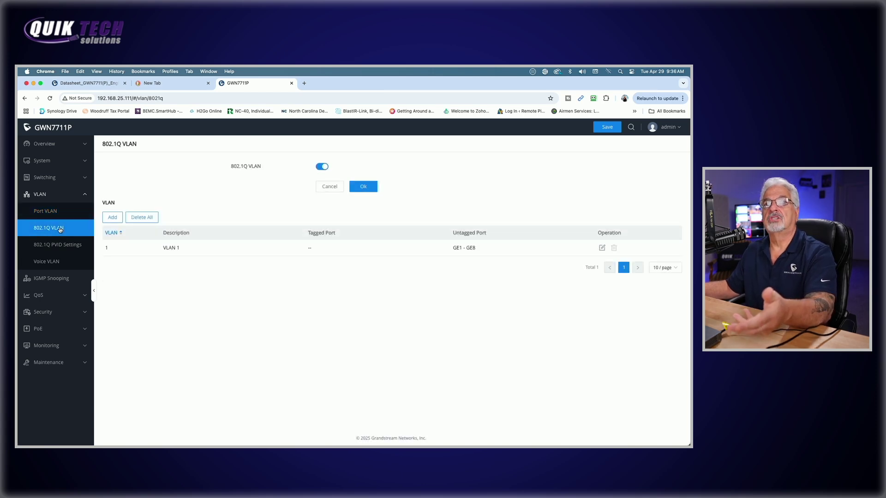
View Voice VLAN, IGMP Snooping, and the QoS basic, priority mapping, queue scheduling and rate limit pages.
click(67, 259)
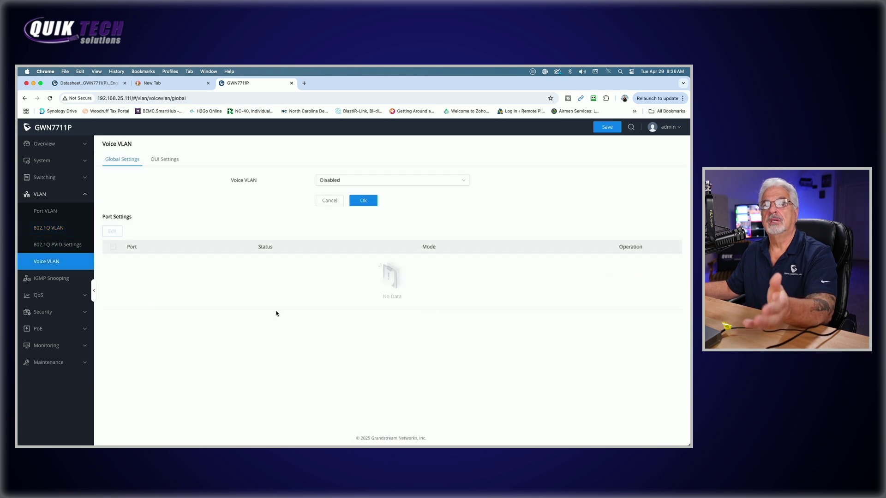
click(51, 278)
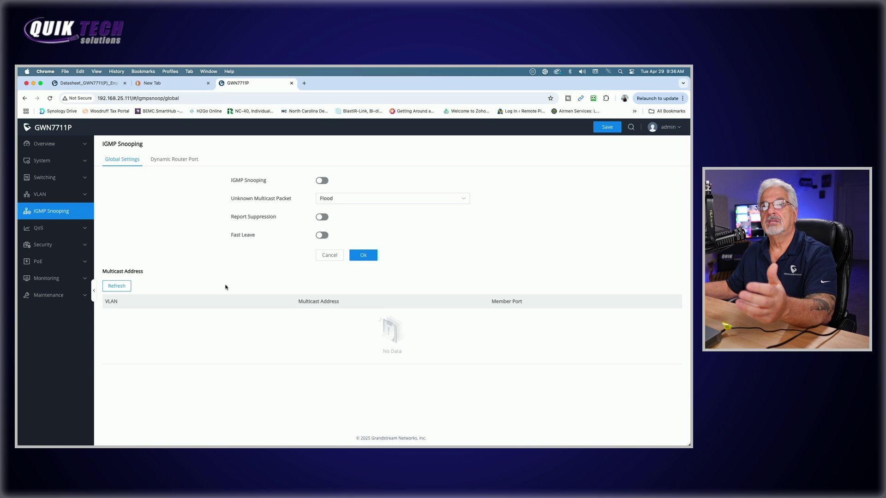
click(48, 228)
click(59, 245)
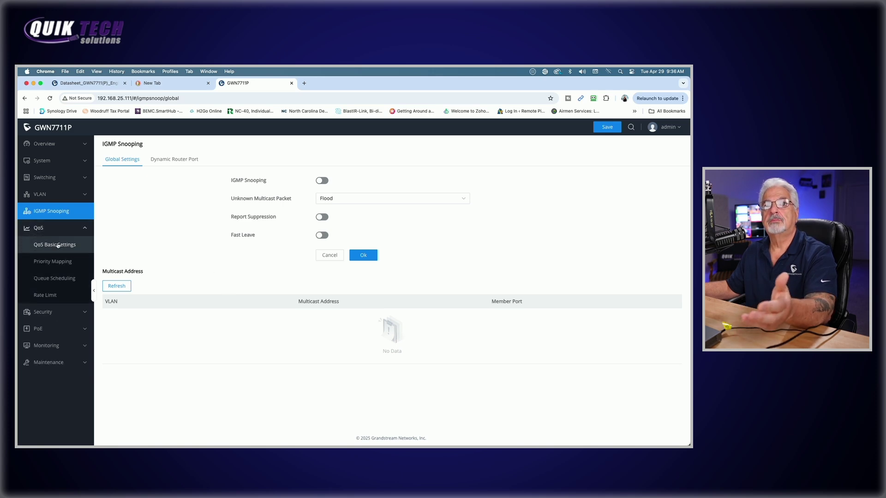
click(60, 262)
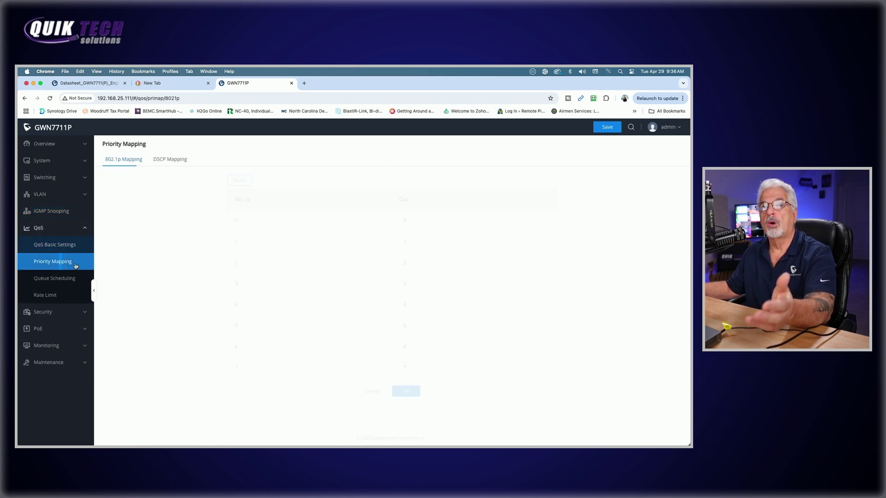
click(59, 285)
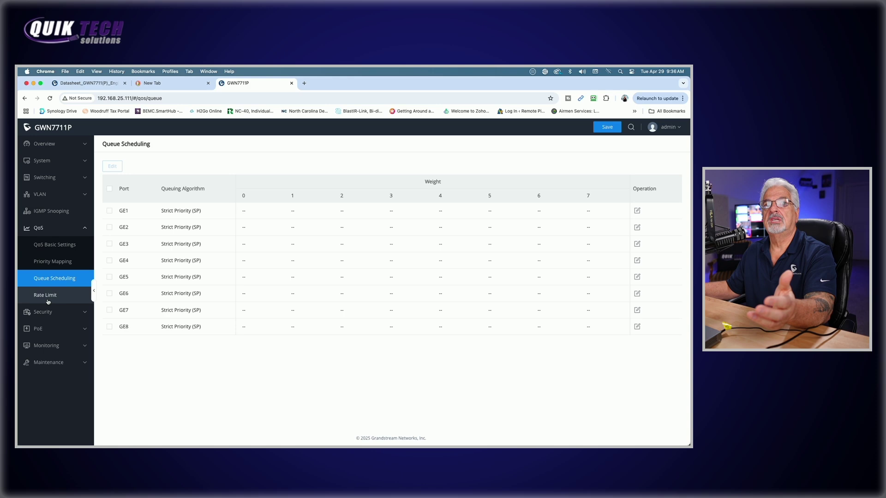
click(48, 298)
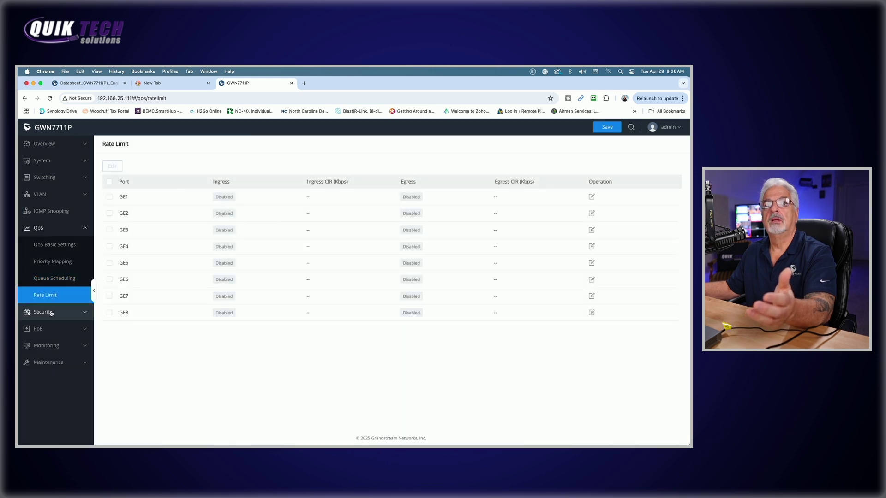
Under Security, view Storm Control and the DHCP Snooping settings.
click(54, 311)
click(59, 328)
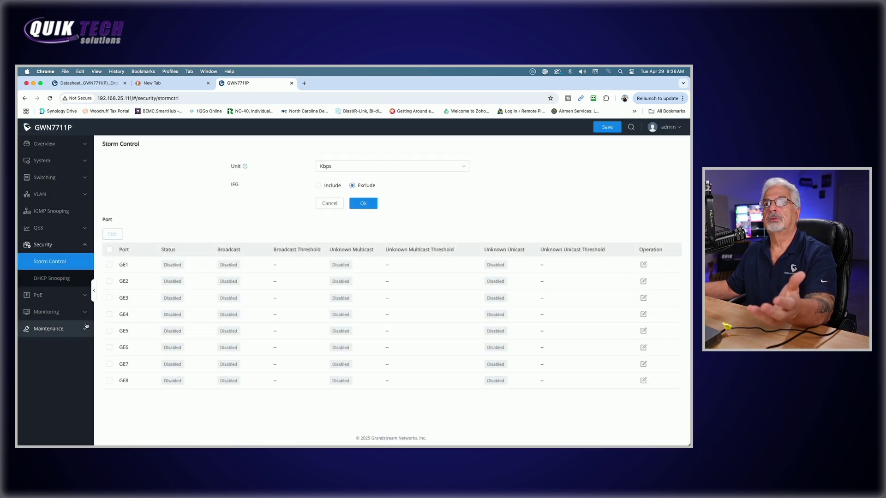
click(59, 283)
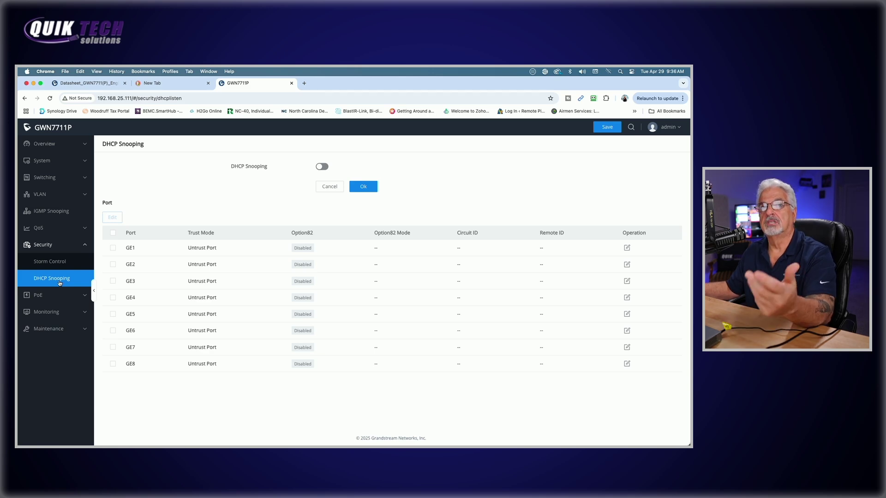
click(51, 245)
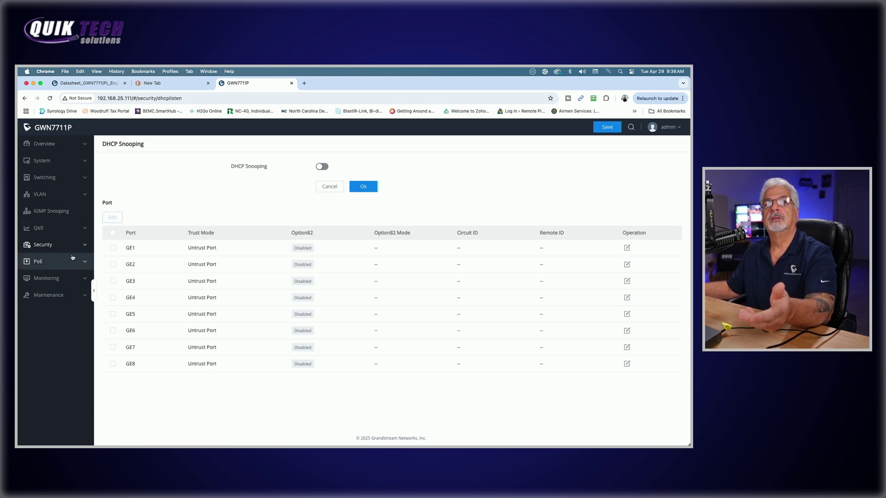
Show the PoE Power Supply Info: 4 PoE ports, 60 W PSE power, 0 W consumed, 52.5 V.
click(60, 260)
click(54, 278)
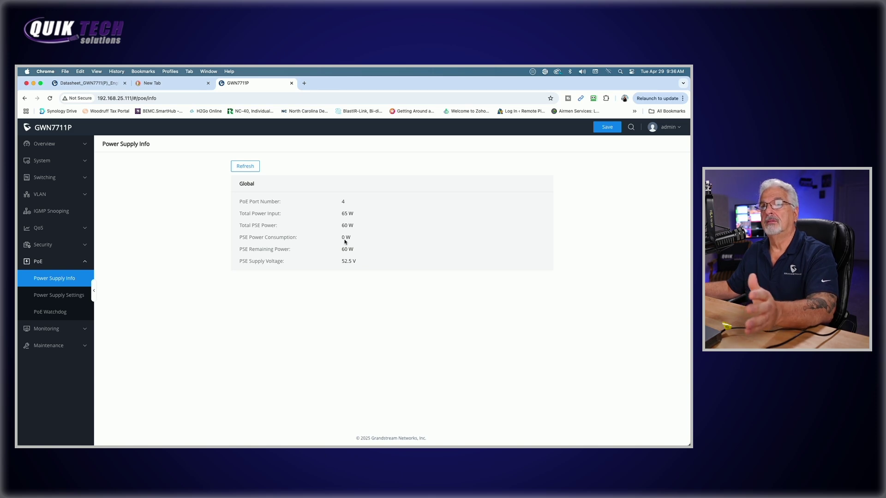
On Power Supply Settings, review GE1's power supply standard options, then cancel without changes.
click(71, 297)
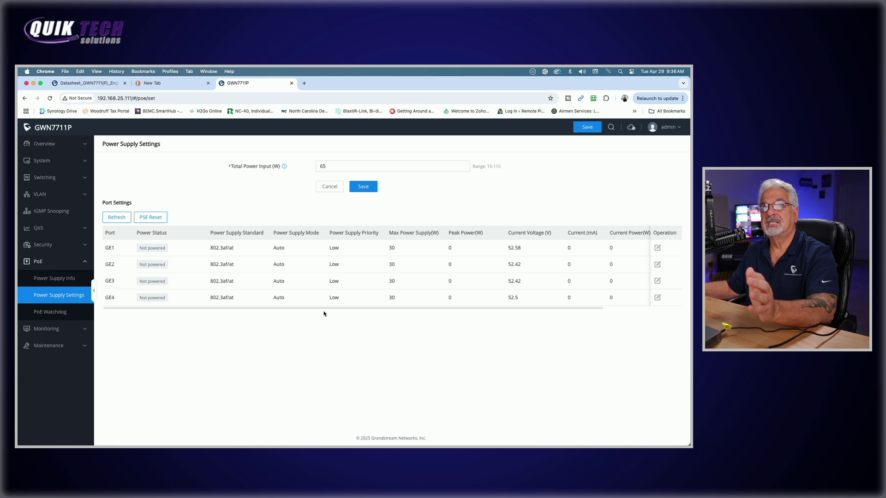
click(658, 248)
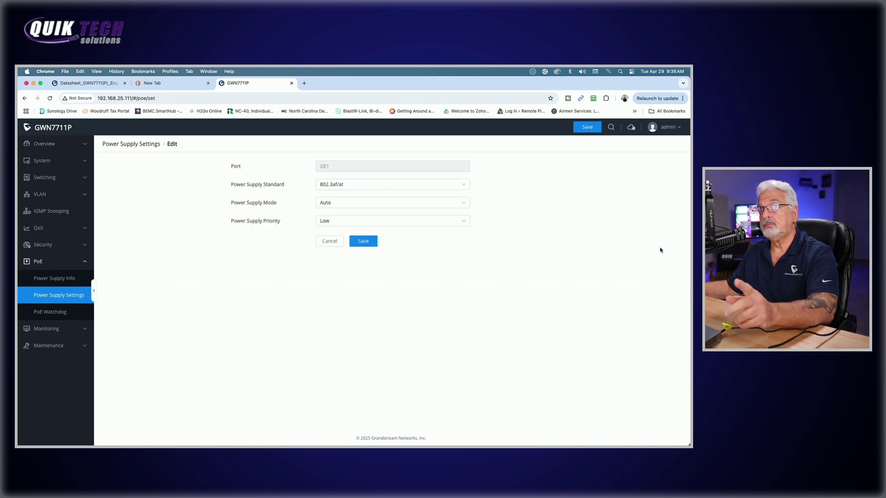
click(463, 186)
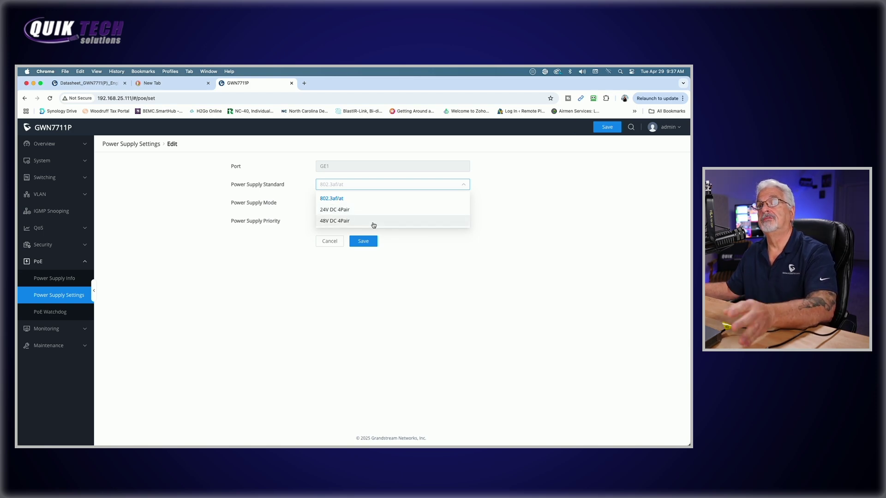
click(316, 244)
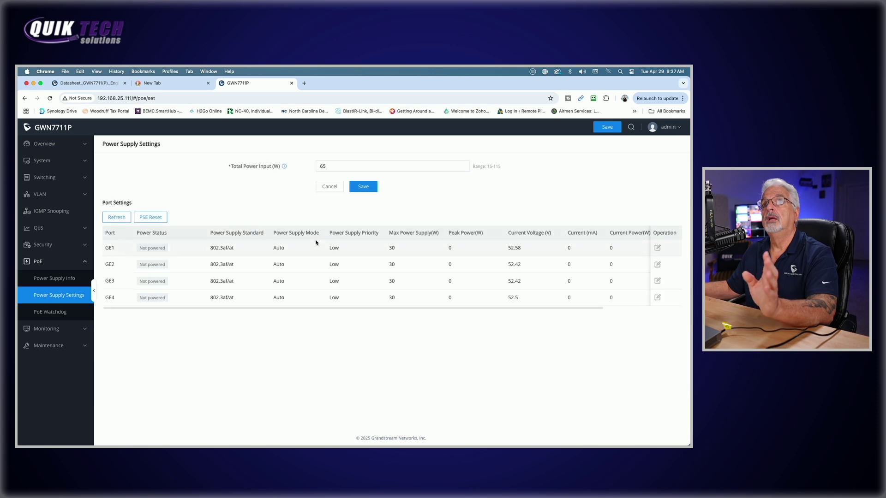
Review the power supply standard options for GE2 and GE3, leaving both unchanged.
click(657, 265)
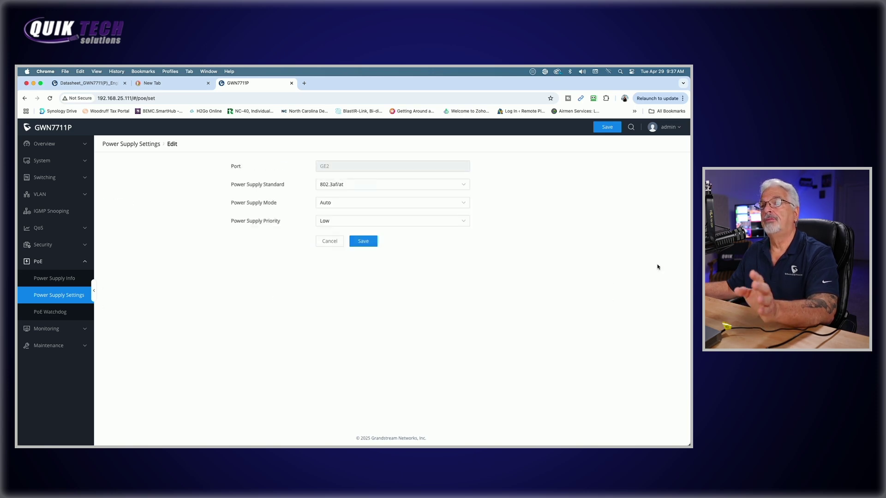
click(462, 186)
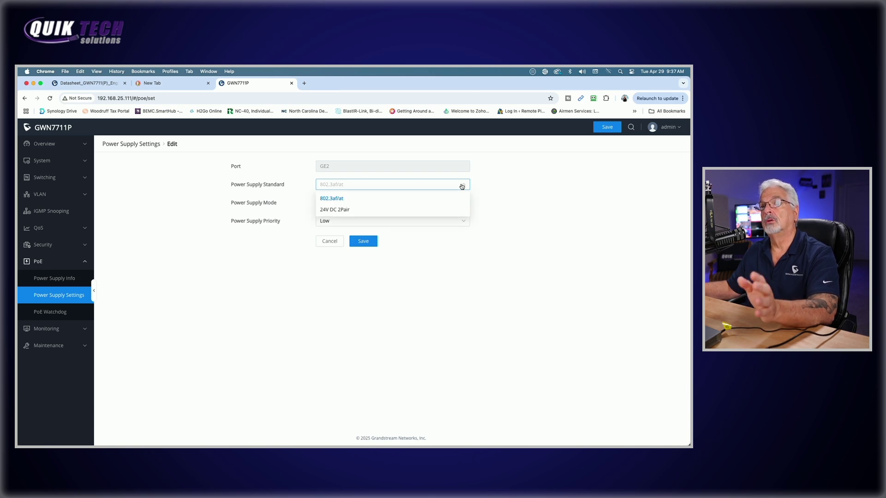
click(322, 242)
click(659, 281)
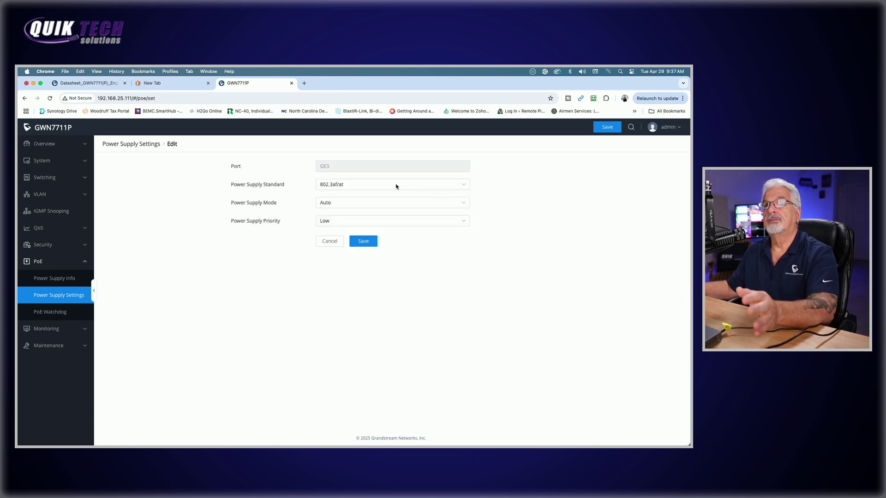
click(461, 184)
click(328, 243)
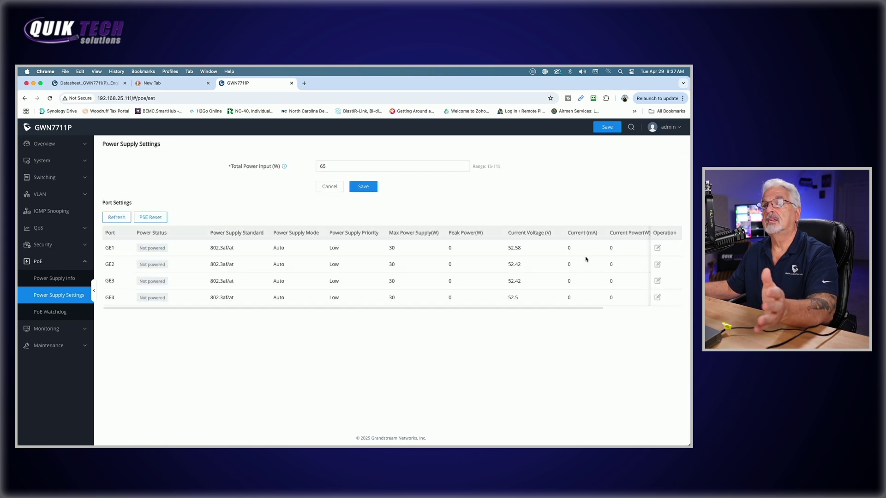
Check GE4's standard options and recheck GE1's, keeping 802.3af/at, Auto, Low priority.
click(658, 298)
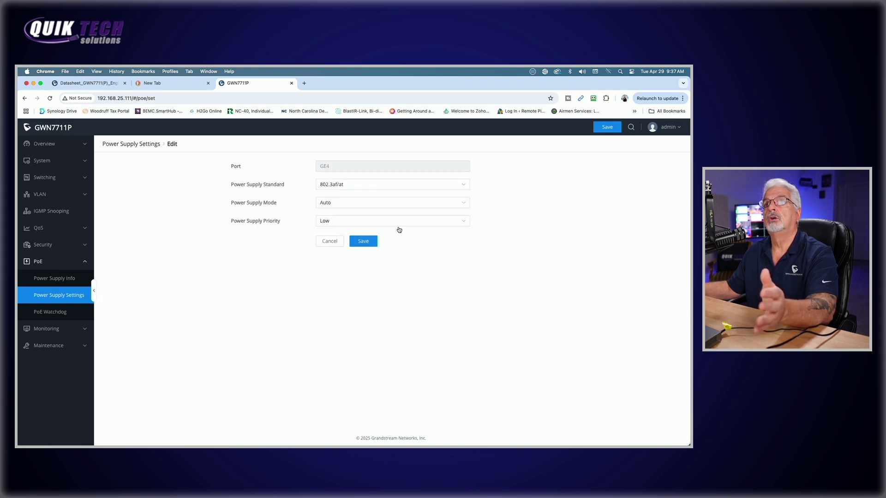
click(465, 186)
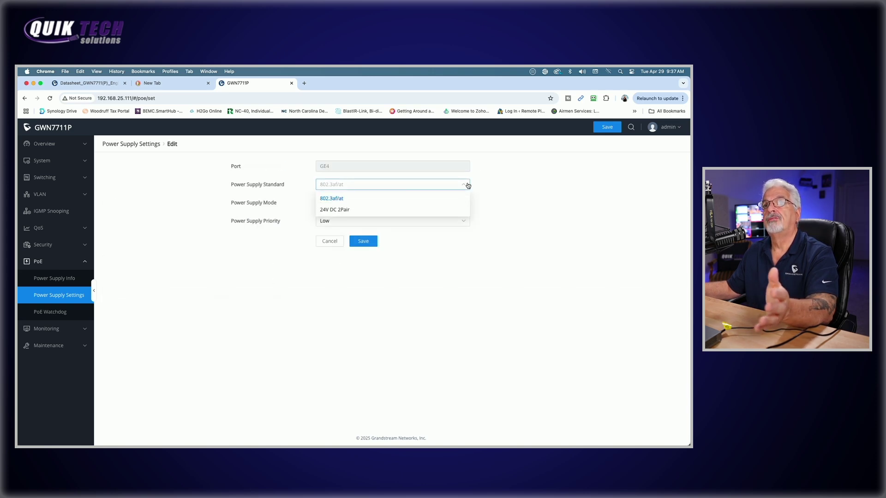
click(339, 240)
click(658, 248)
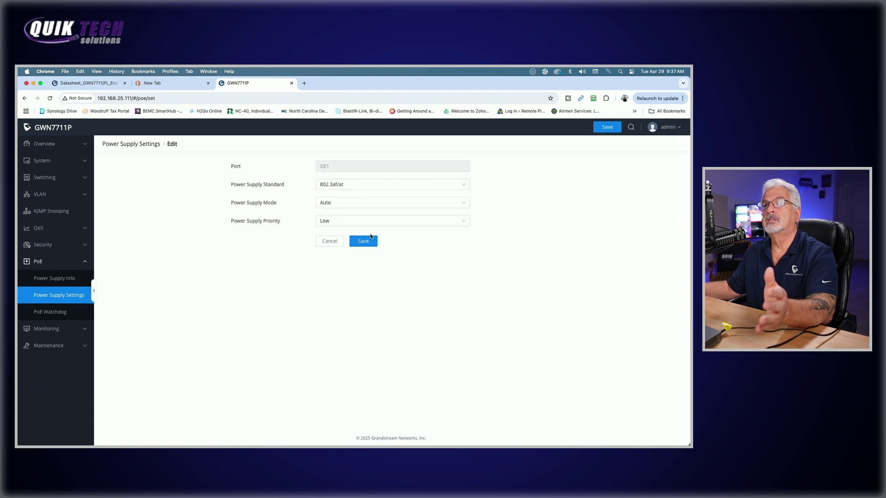
click(461, 187)
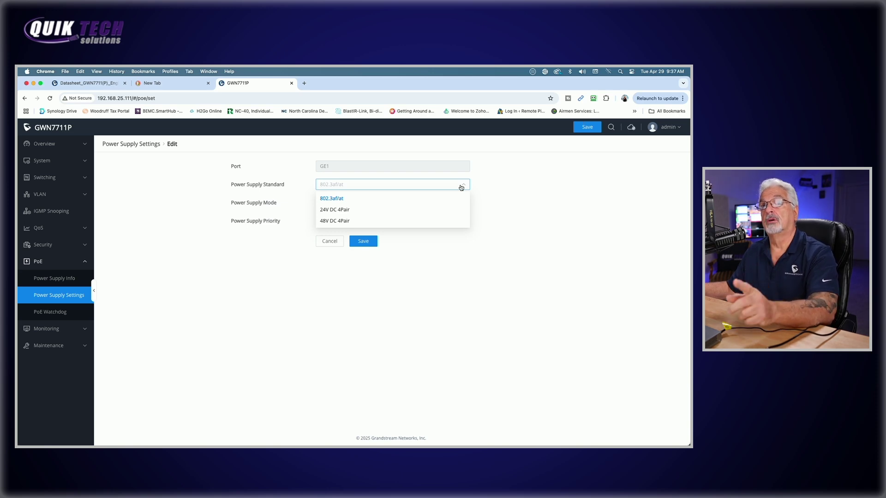
click(331, 242)
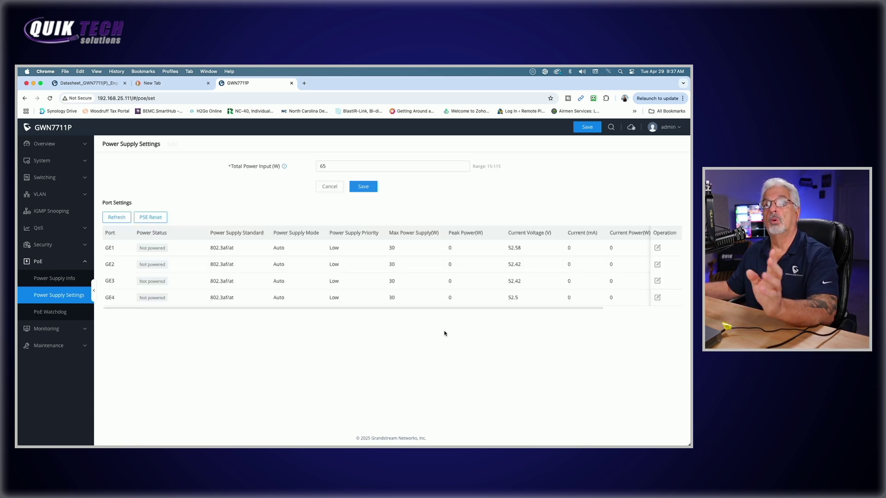
View PoE Watchdog, then the Port Statistics, Port Mirror, Cable Test and Loopback Detection pages.
click(53, 316)
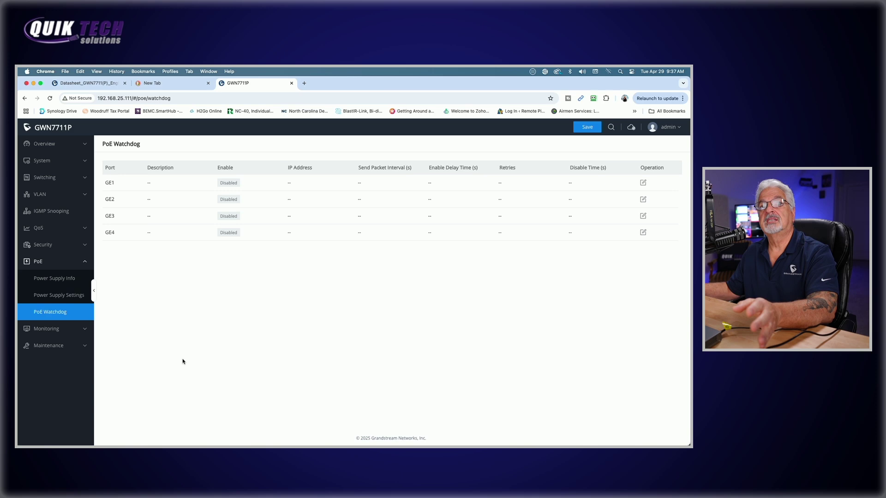
click(37, 329)
click(49, 346)
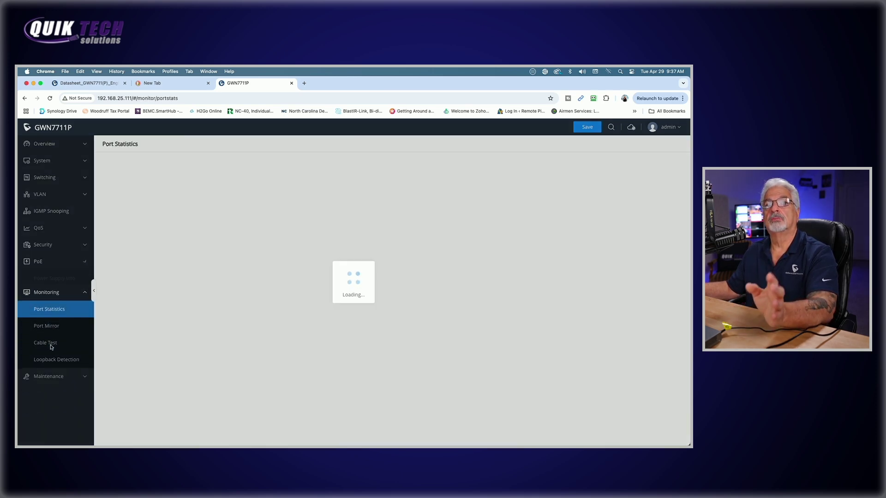
click(53, 316)
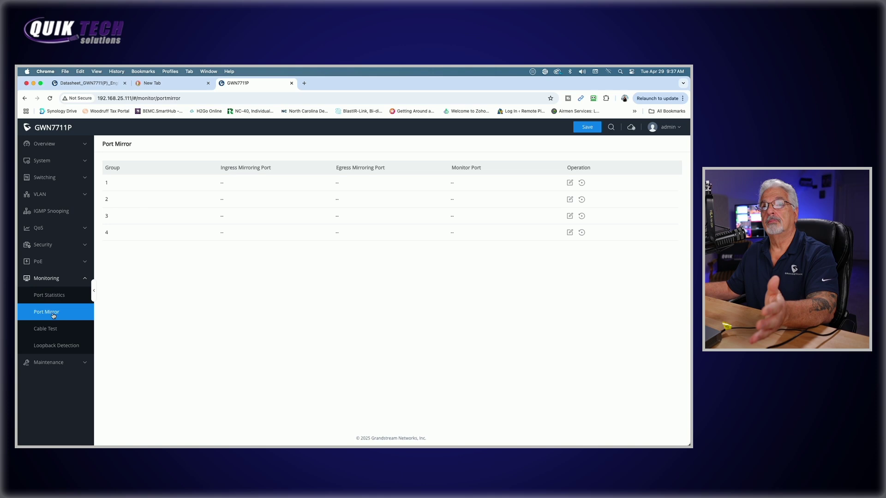
click(46, 330)
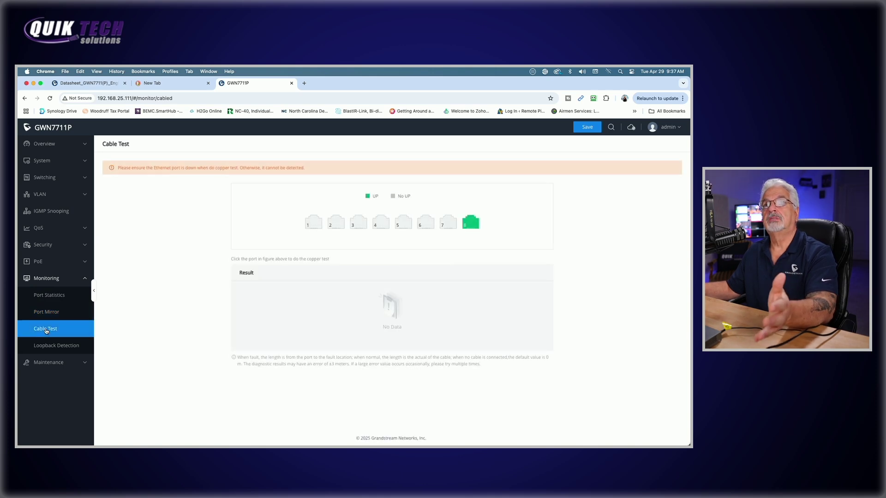
click(58, 350)
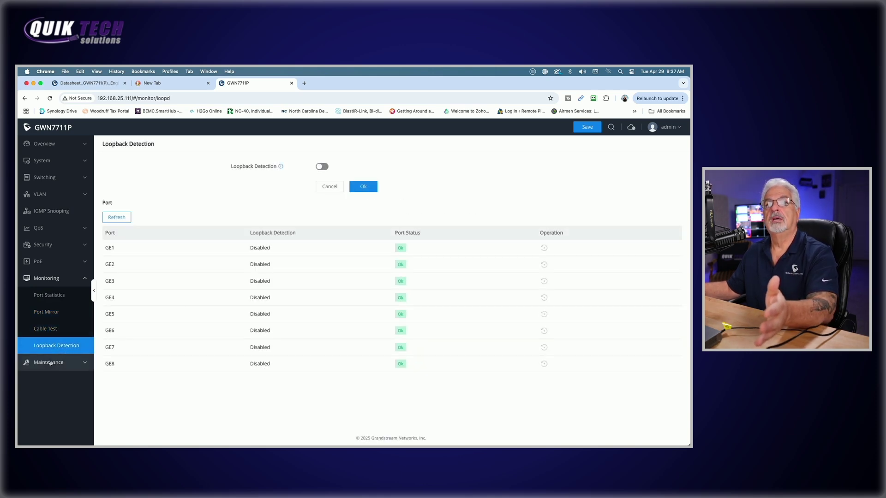
click(63, 362)
View the firmware Upgrade page (version 1.0.3.21), Backup & Restore, and the Ping tool.
click(57, 379)
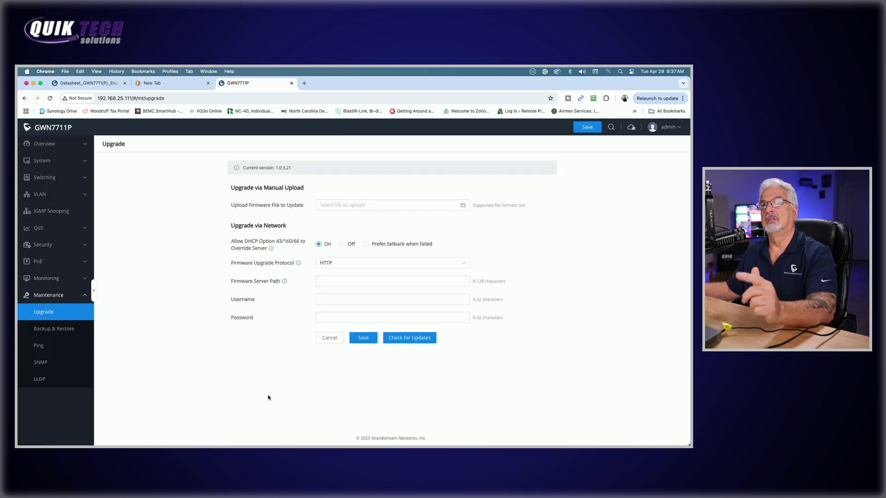
click(51, 334)
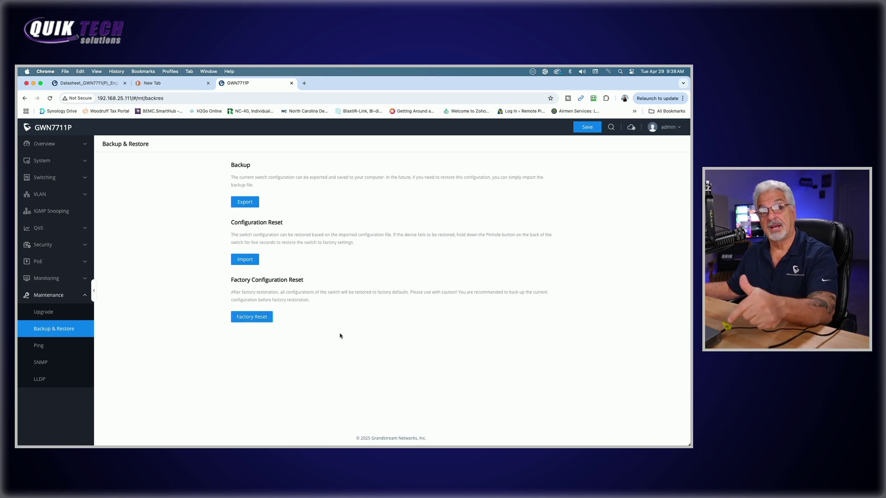
click(54, 349)
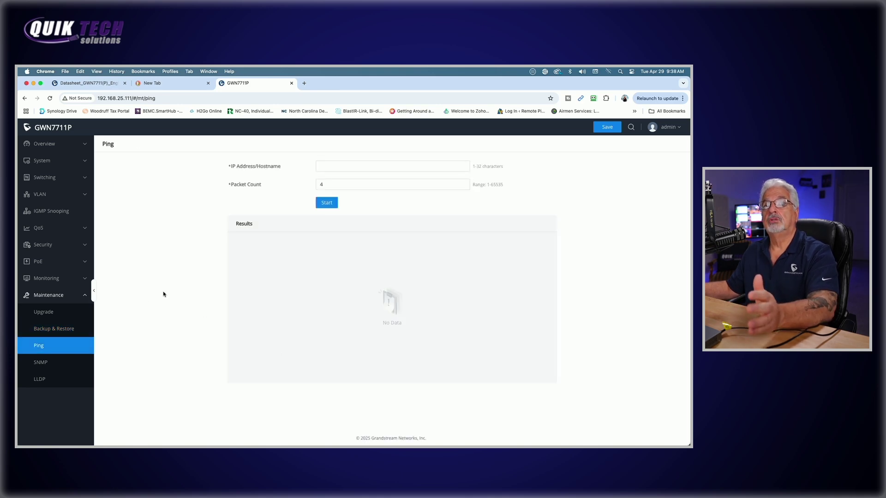
Browse the SNMP notification management and trap event tabs, returning to global settings.
click(41, 363)
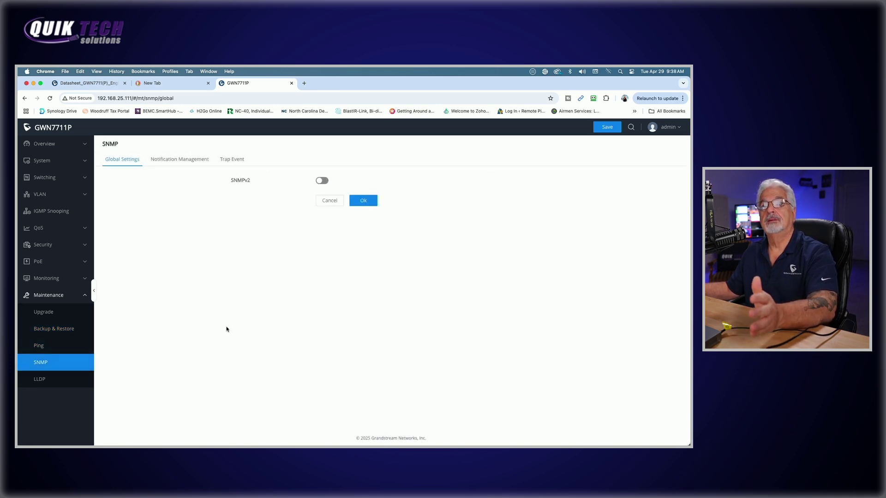
click(175, 159)
click(236, 161)
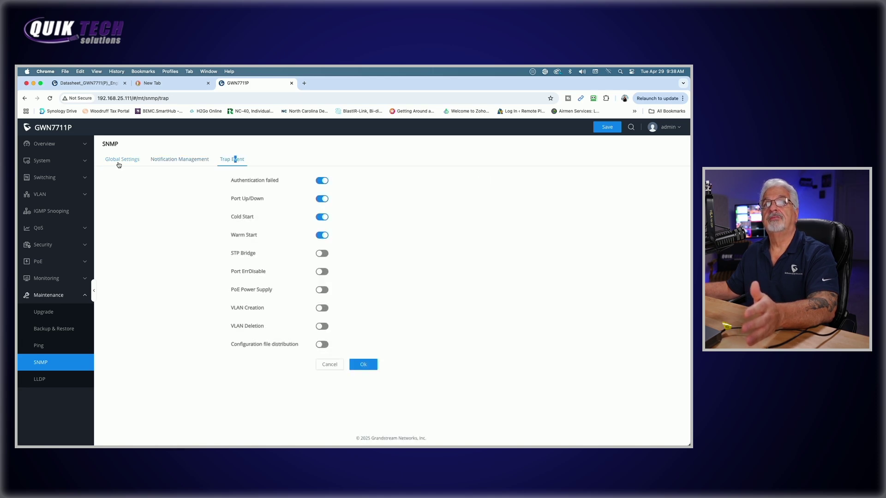
click(118, 161)
Show LLDP global settings with 2 s initialization delay and 2 s LLDPDU transmit delay.
click(40, 379)
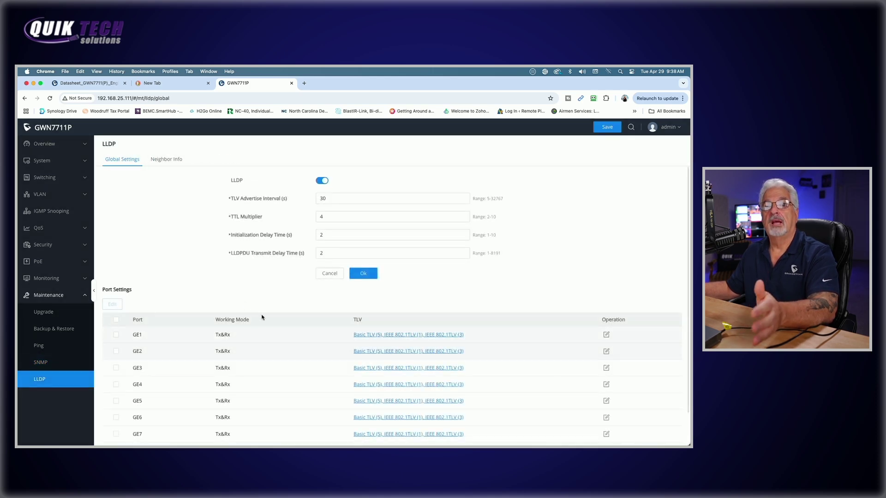